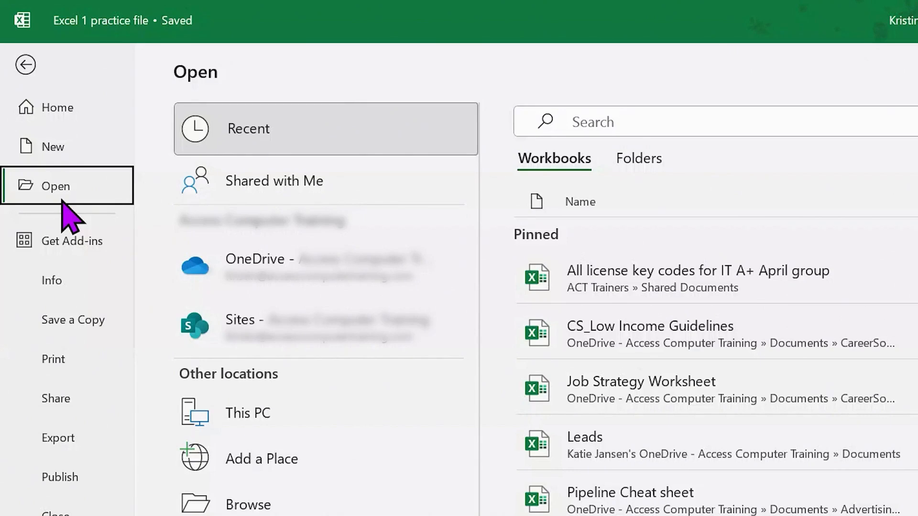
# Go to the File home page and browse the new-workbook template gallery
pyautogui.click(26, 65)
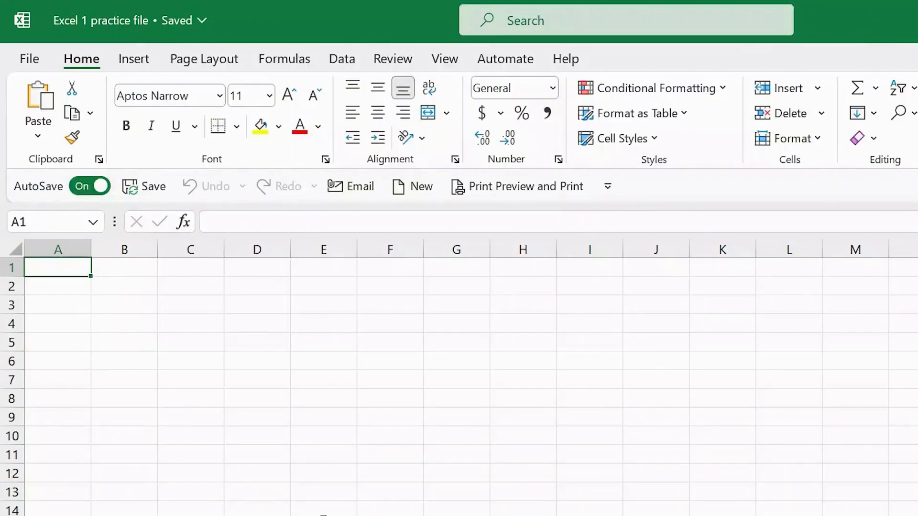
pyautogui.click(27, 59)
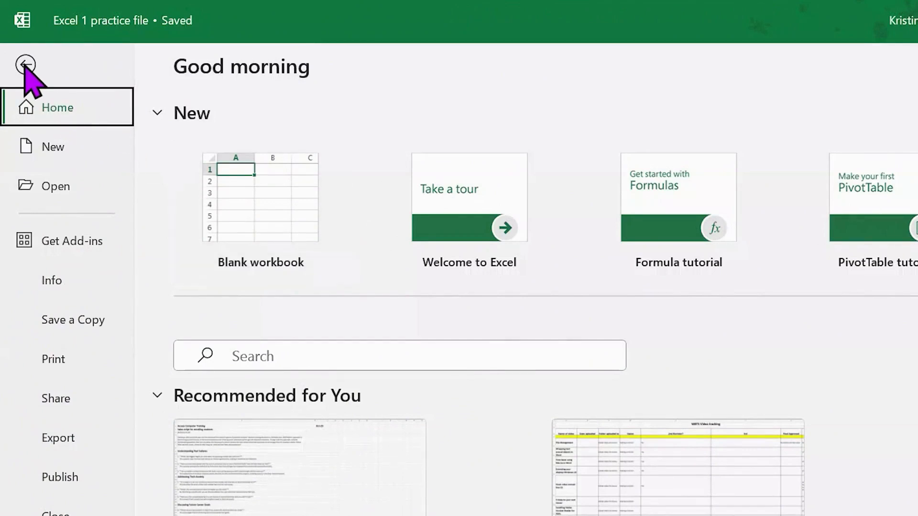
pyautogui.click(57, 150)
pyautogui.scroll(-3, 880, 327)
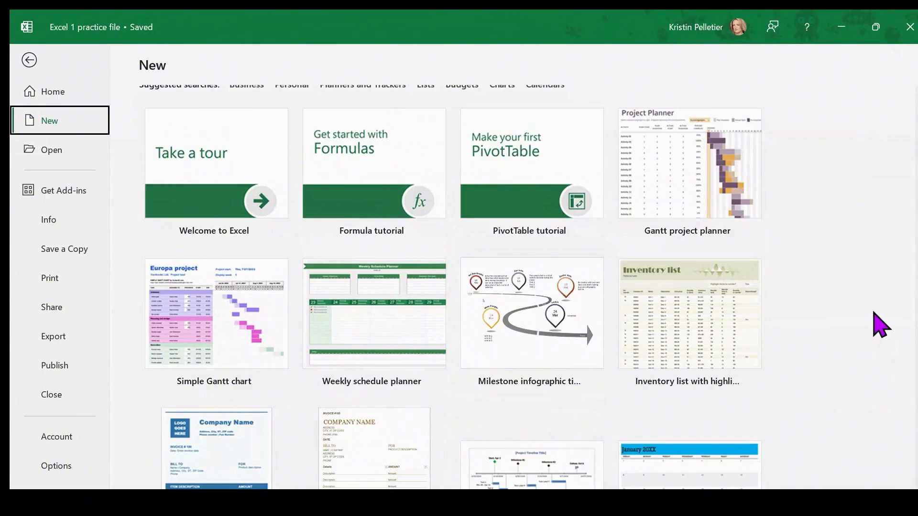
pyautogui.scroll(2, 877, 322)
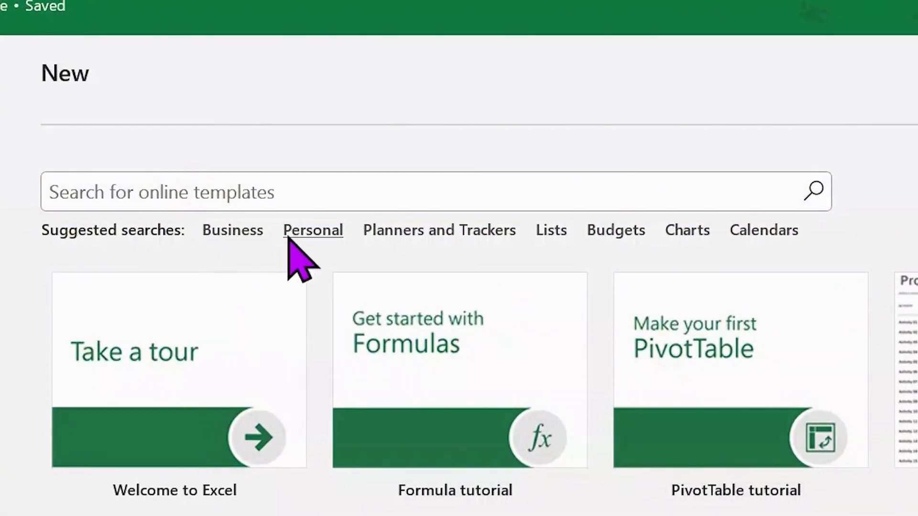
# Search the online templates for 'time sheet'
pyautogui.click(71, 194)
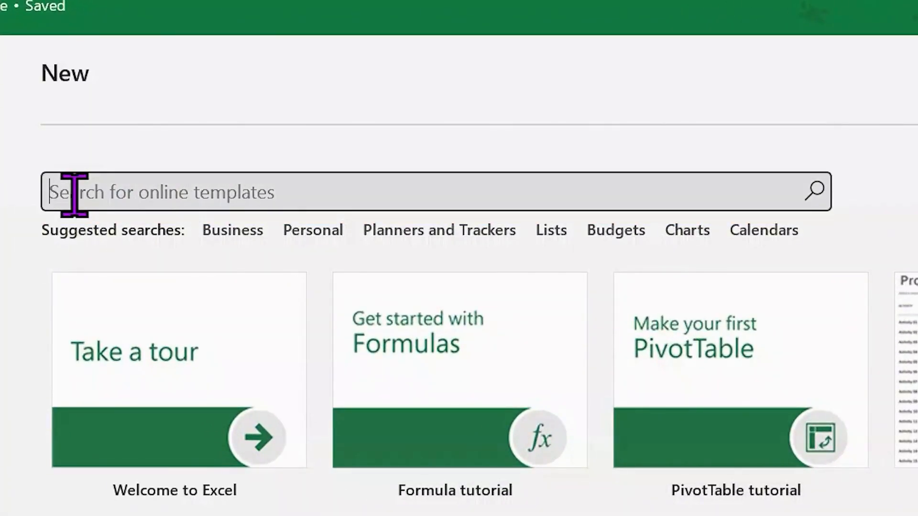
pyautogui.write('time sheety')
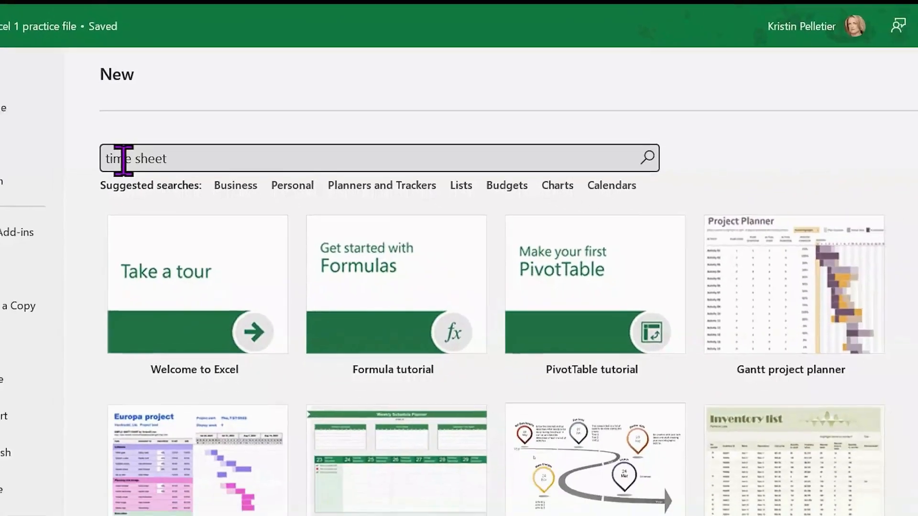
pyautogui.press('Return')
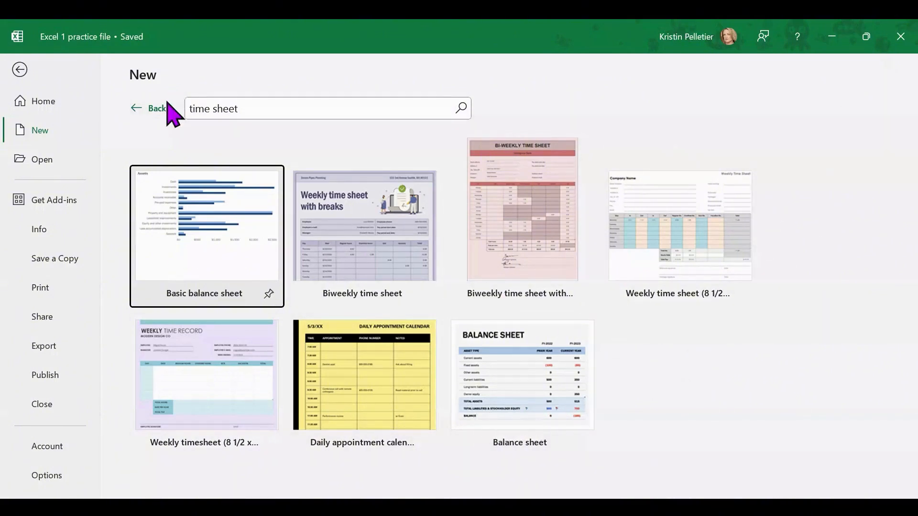
# Leave the search results, scroll through the main templates, and return to the blank worksheet
pyautogui.click(143, 108)
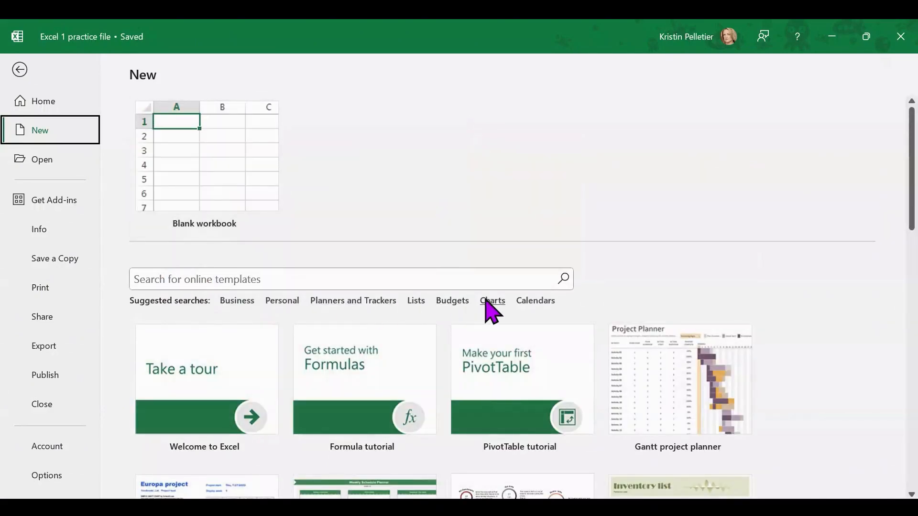
pyautogui.scroll(-3, 549, 375)
pyautogui.scroll(-3, 569, 438)
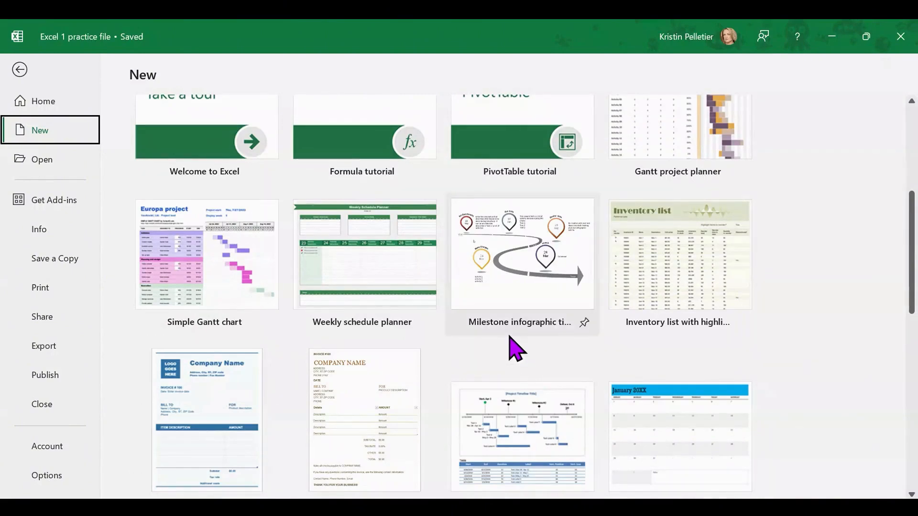
pyautogui.scroll(-9, 625, 395)
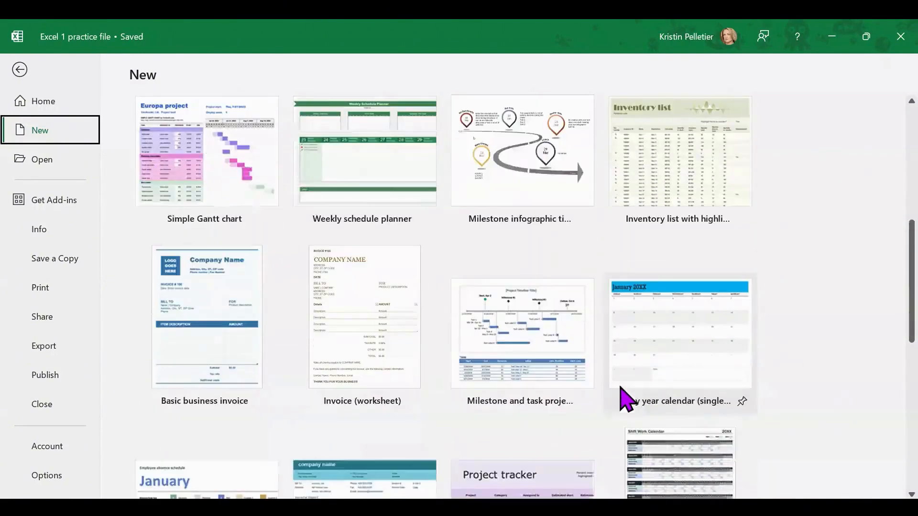
pyautogui.scroll(12, 670, 412)
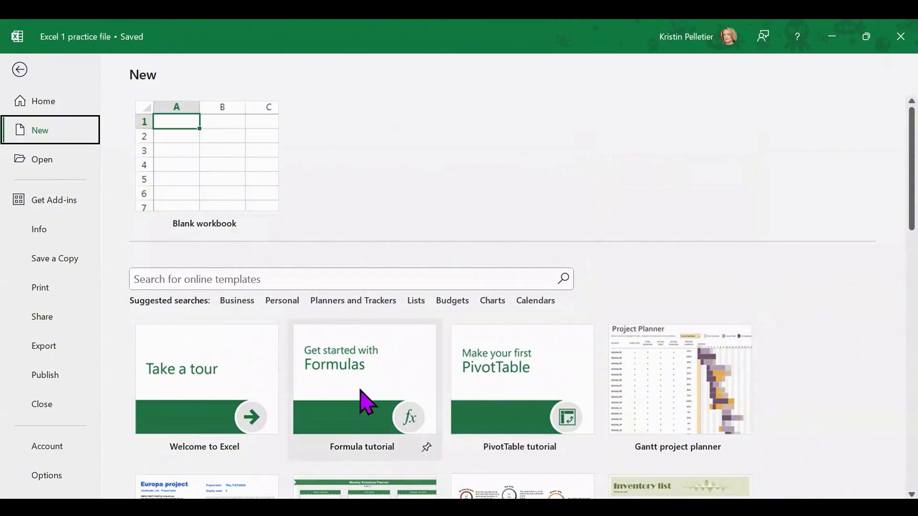
pyautogui.click(20, 72)
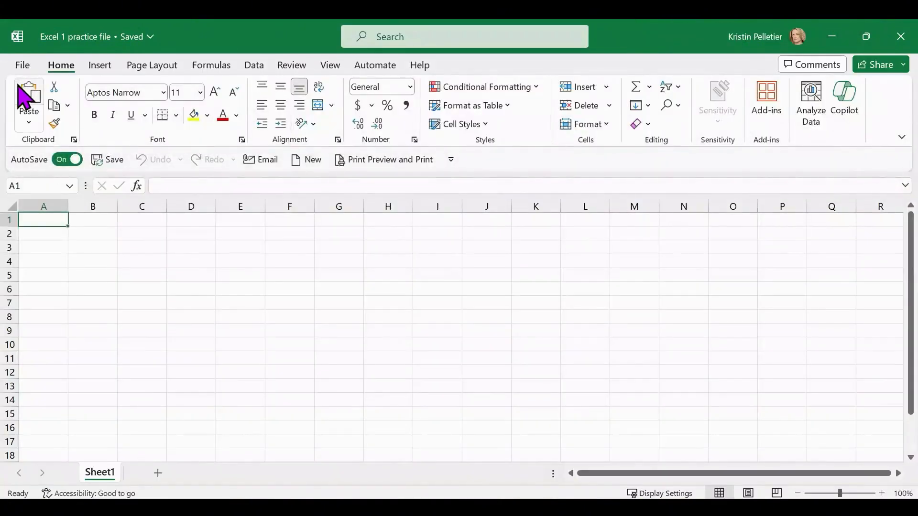
pyautogui.click(177, 275)
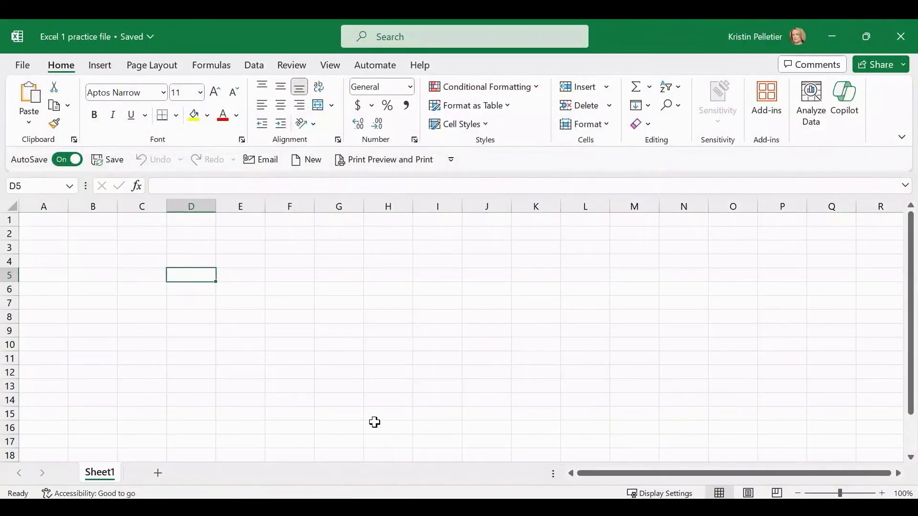
pyautogui.click(46, 220)
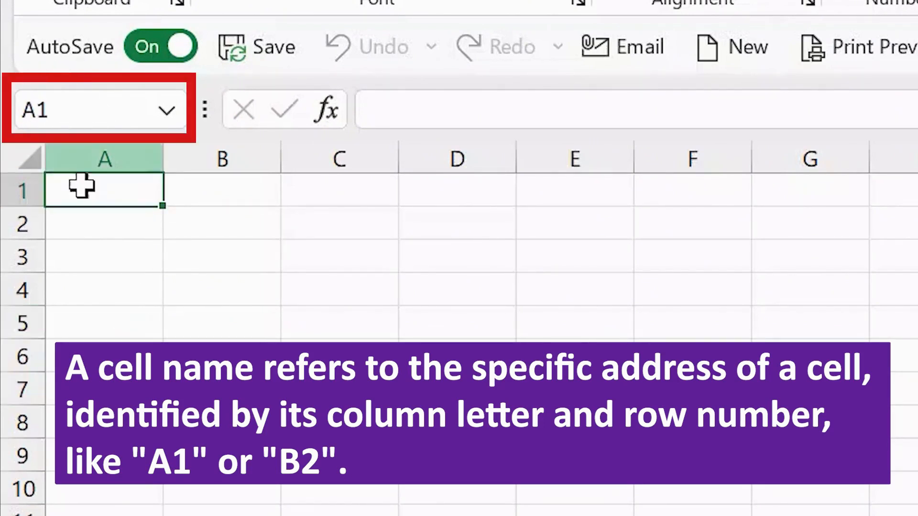
pyautogui.click(744, 292)
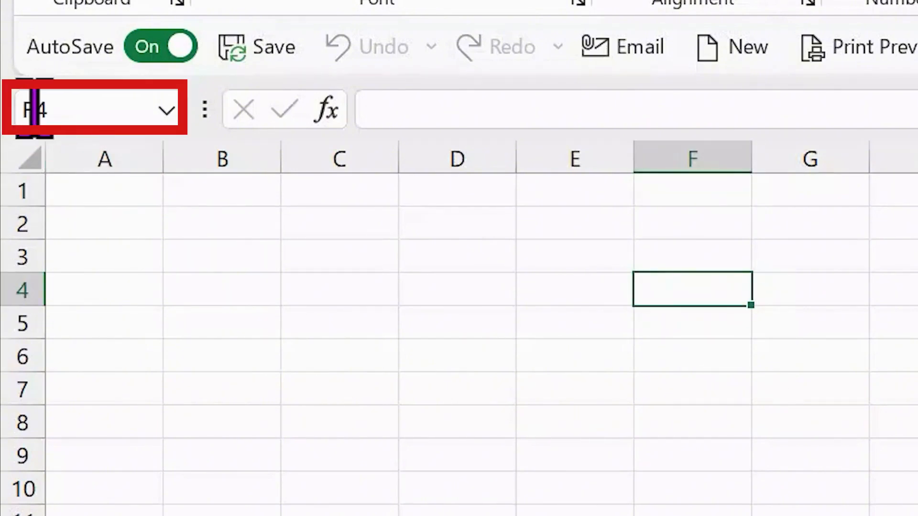
pyautogui.click(482, 396)
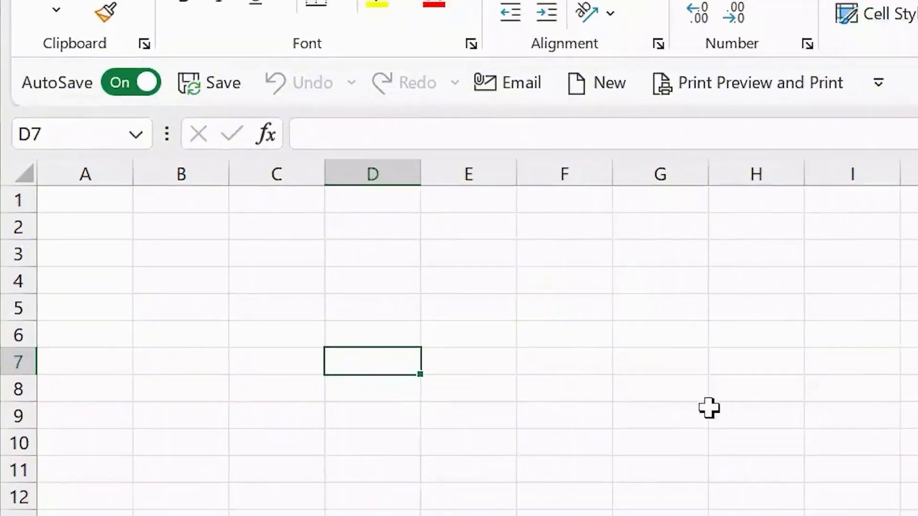
pyautogui.click(710, 409)
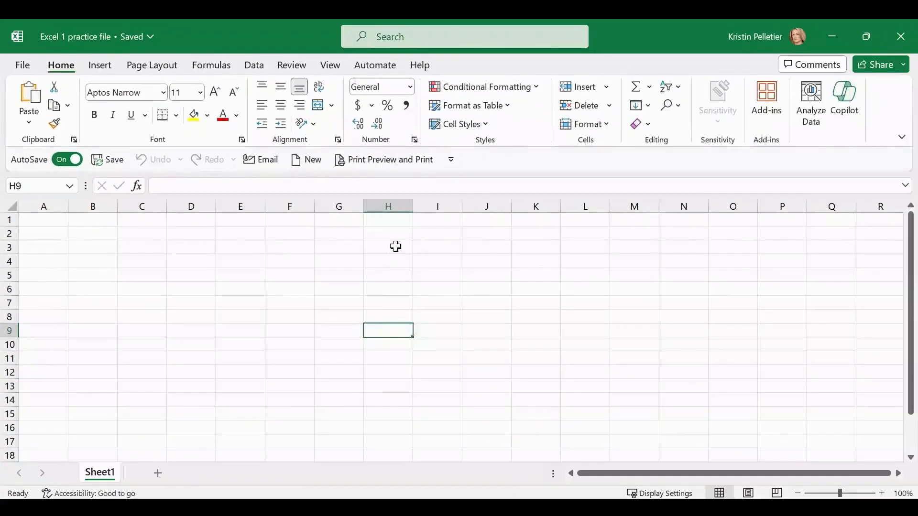
pyautogui.click(769, 251)
pyautogui.click(277, 443)
pyautogui.click(662, 422)
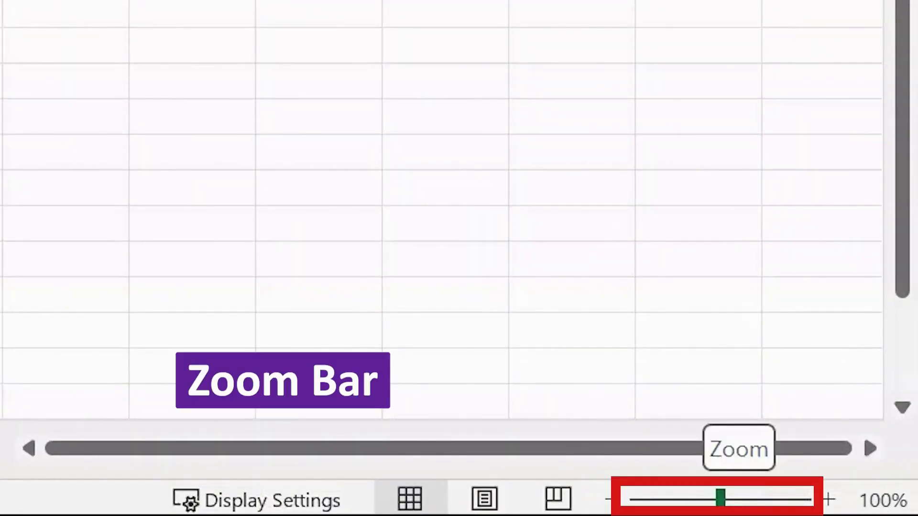
# Zoom the sheet in step by step to 160%
pyautogui.click(829, 500)
pyautogui.click(829, 499)
pyautogui.click(829, 500)
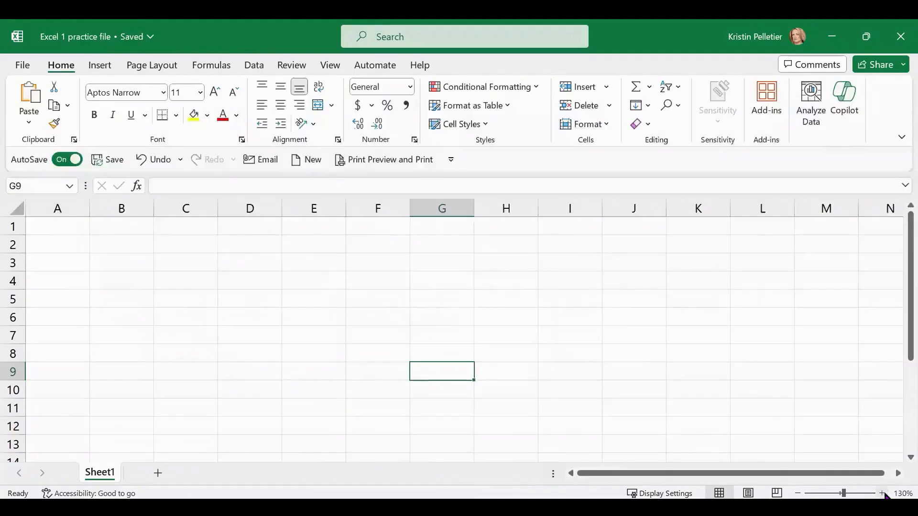
pyautogui.click(884, 495)
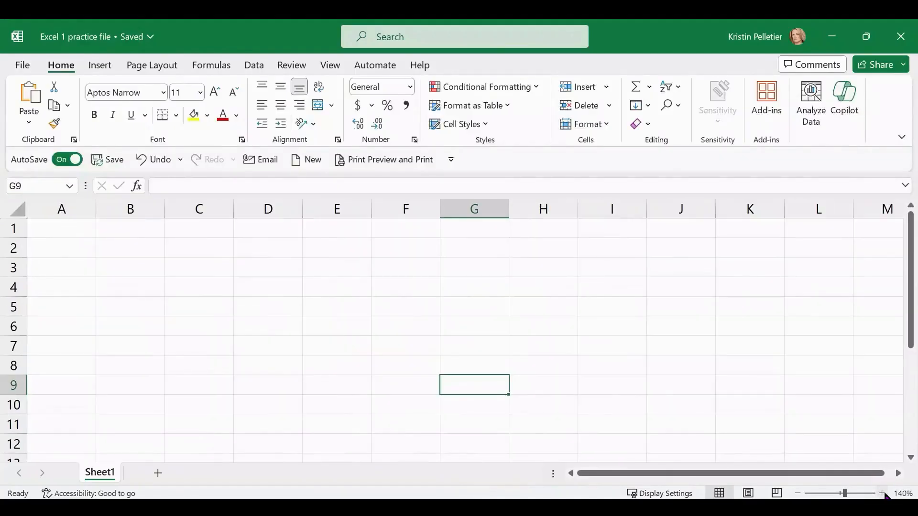
pyautogui.click(882, 495)
pyautogui.click(882, 494)
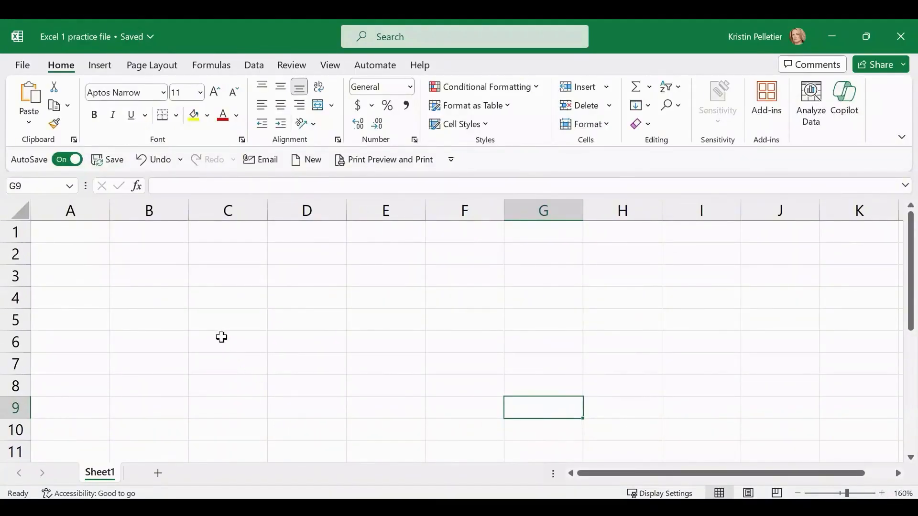
# Enter the person's first name in cell C4
pyautogui.click(214, 298)
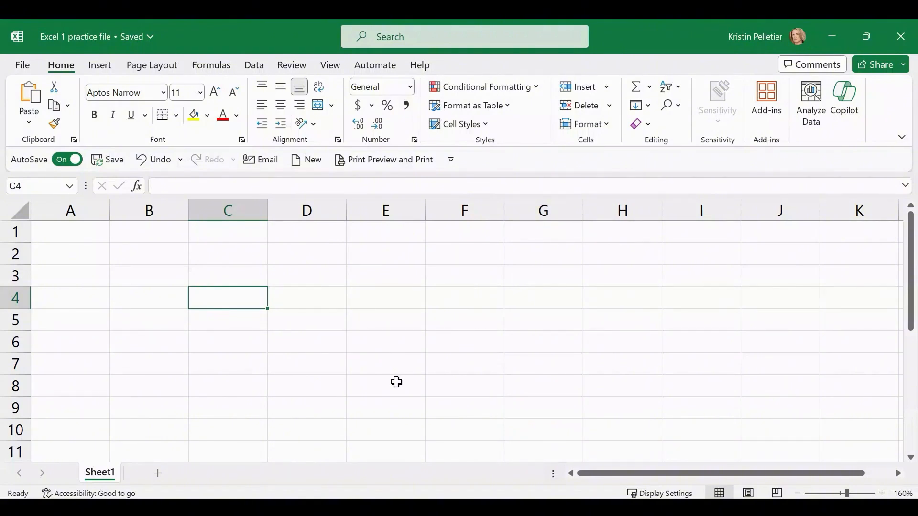
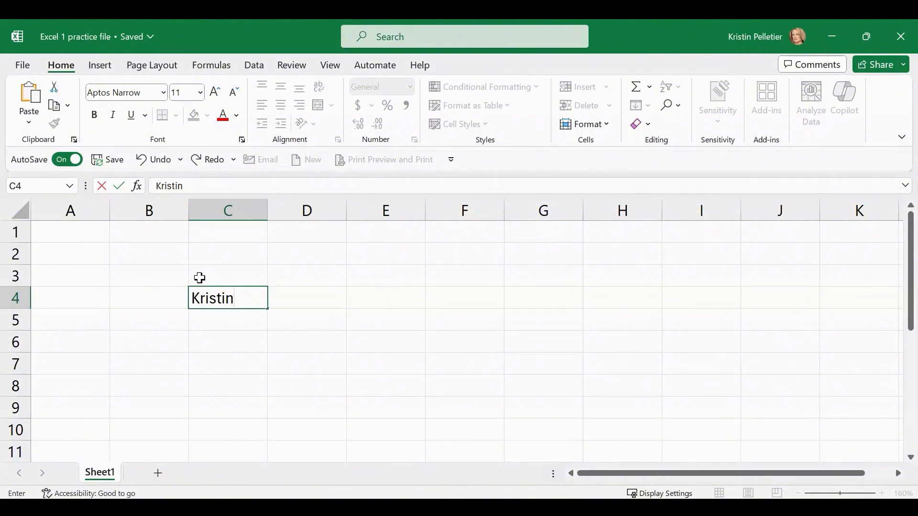
pyautogui.click(119, 186)
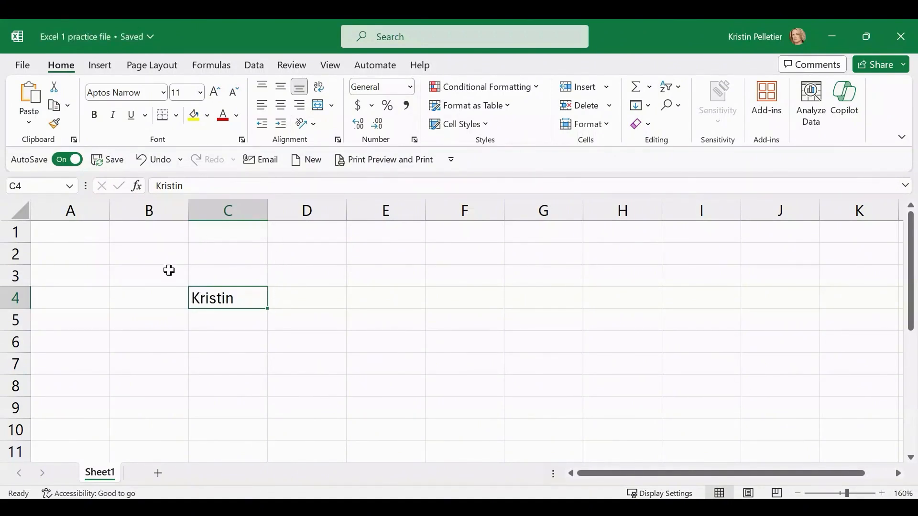
pyautogui.click(457, 297)
pyautogui.click(337, 394)
pyautogui.click(366, 260)
pyautogui.click(464, 251)
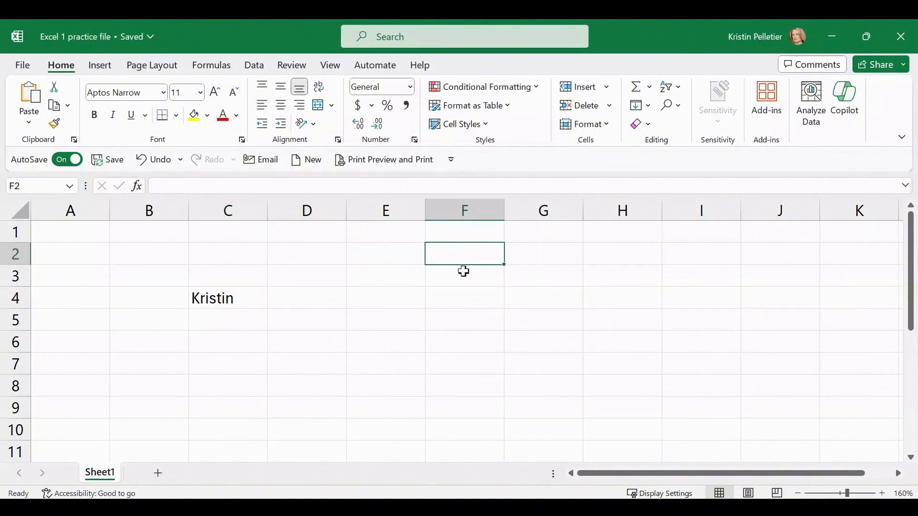
pyautogui.moveTo(464, 271); pyautogui.dragTo(467, 432)
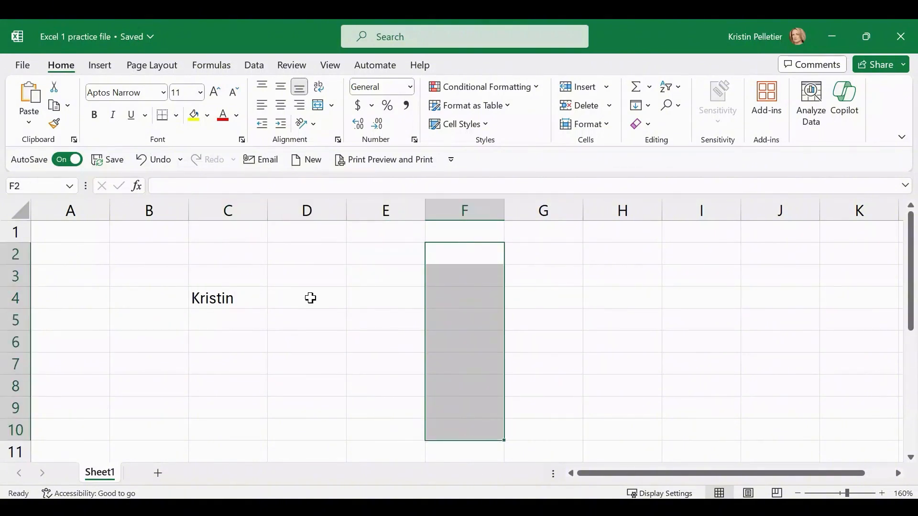
pyautogui.moveTo(311, 298); pyautogui.dragTo(580, 414)
pyautogui.click(633, 291)
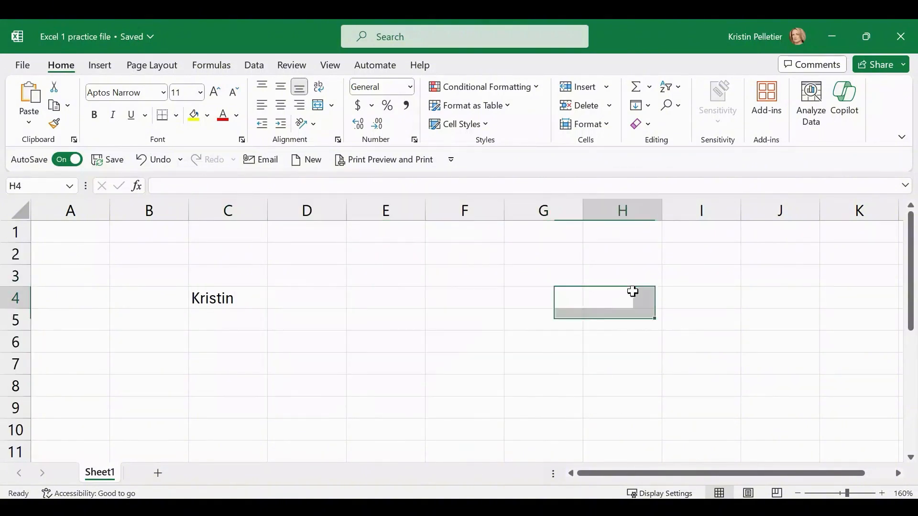
pyautogui.click(494, 268)
pyautogui.click(361, 344)
pyautogui.click(232, 358)
pyautogui.click(311, 277)
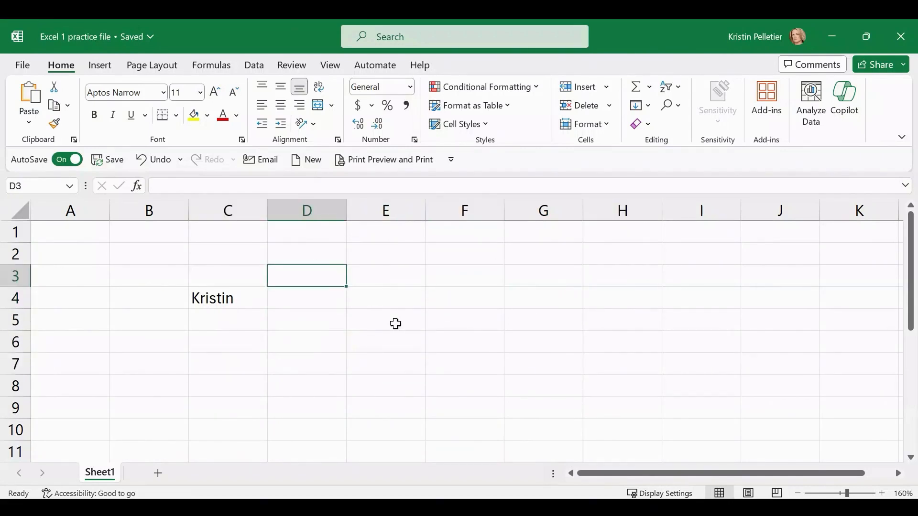
pyautogui.click(689, 321)
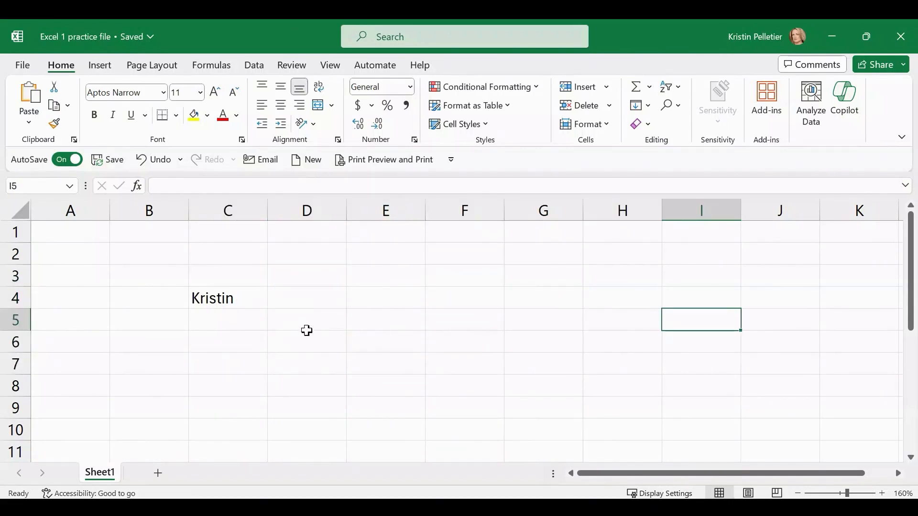
pyautogui.click(211, 298)
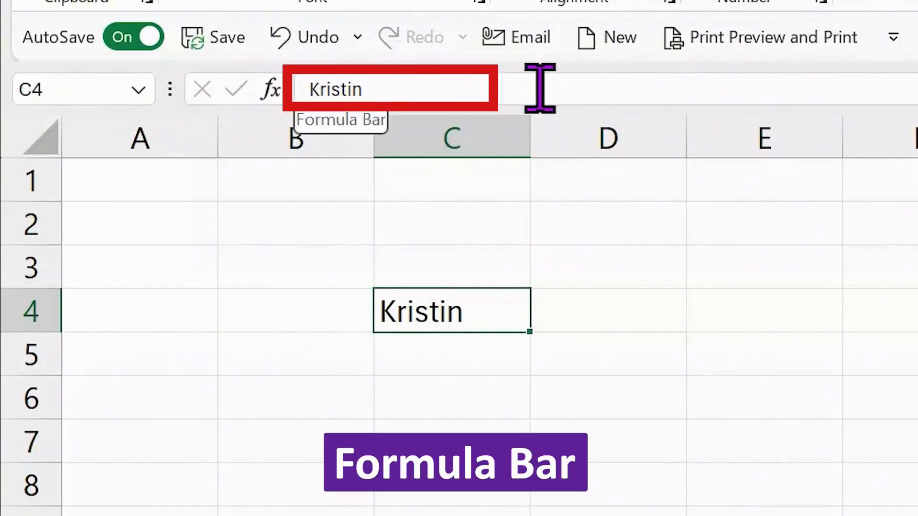
pyautogui.click(366, 90)
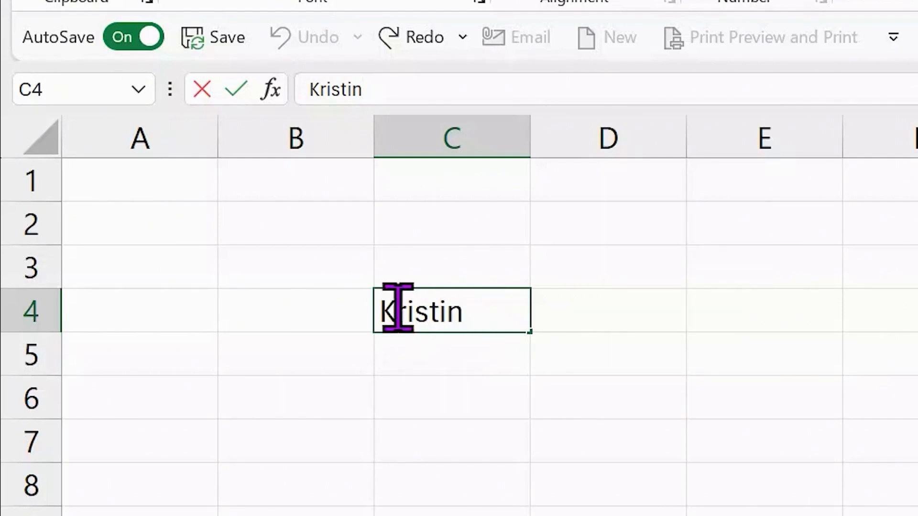
pyautogui.click(414, 351)
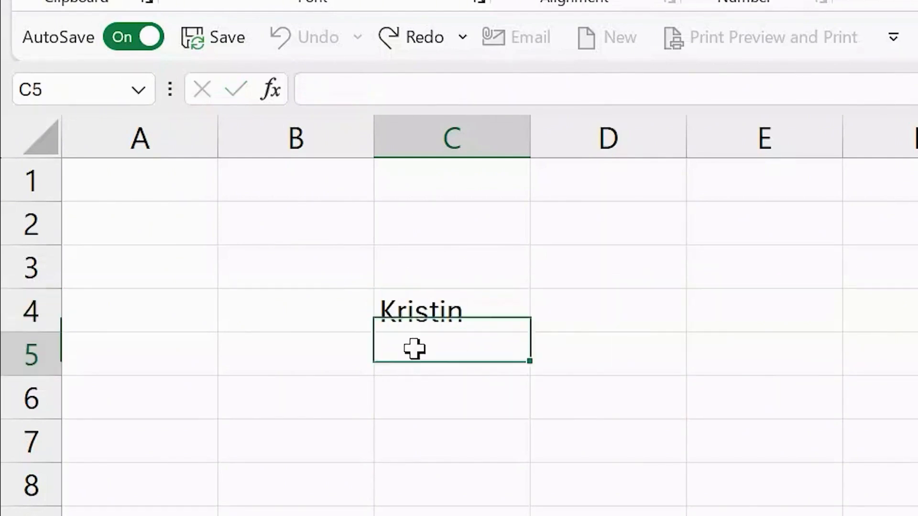
# Enter 123 in cell C5
pyautogui.doubleClick(433, 353)
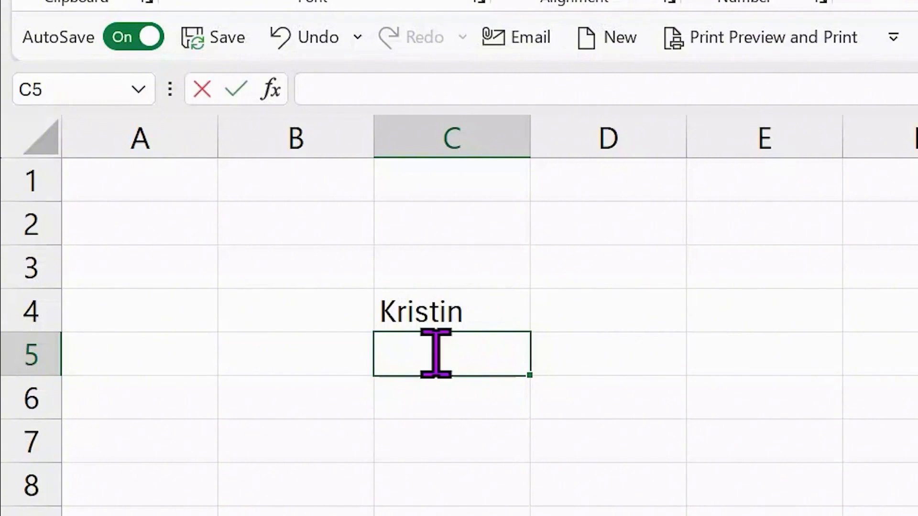
pyautogui.write('123')
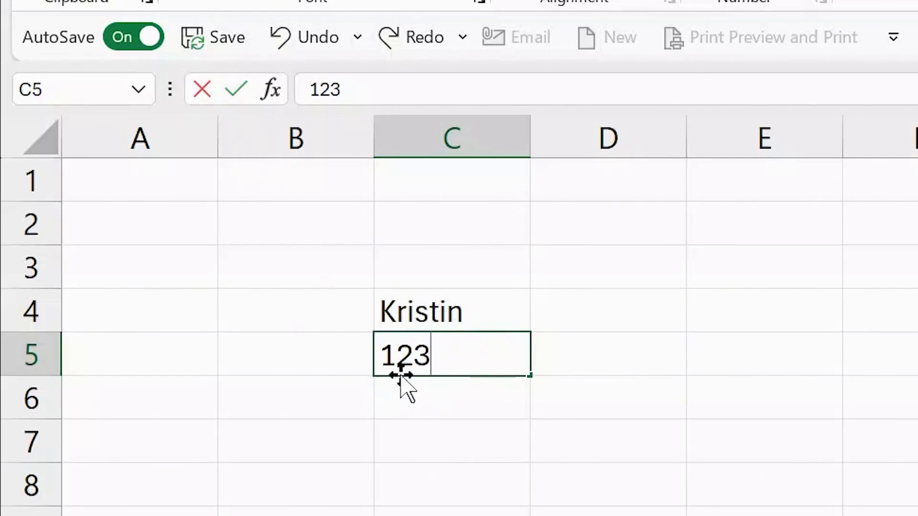
pyautogui.click(234, 90)
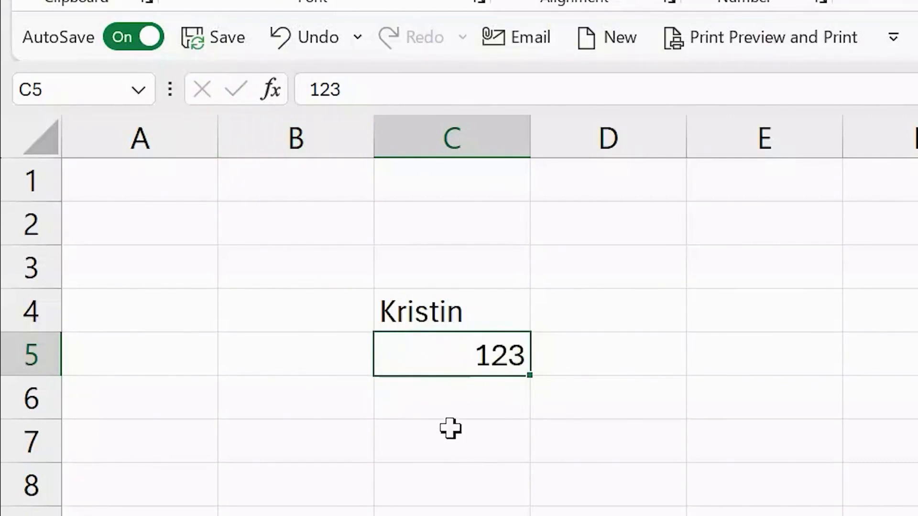
# Enter 1 in C6 and 2 in C7
pyautogui.click(410, 309)
pyautogui.click(449, 356)
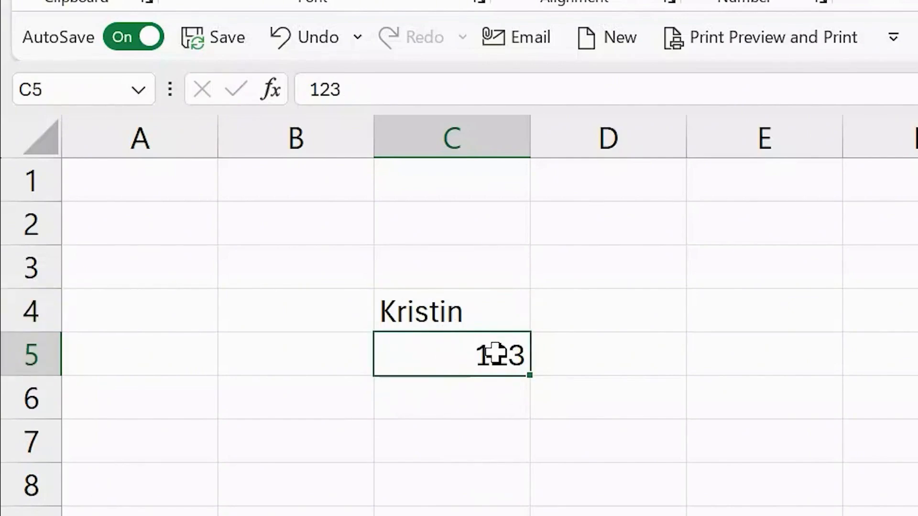
pyautogui.click(449, 408)
pyautogui.write('1')
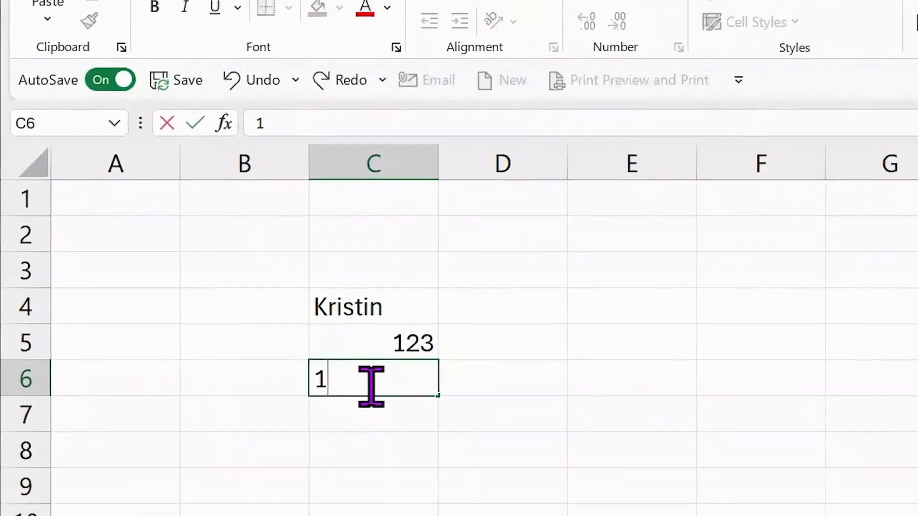
pyautogui.press('Return')
pyautogui.write('2')
pyautogui.press('Return')
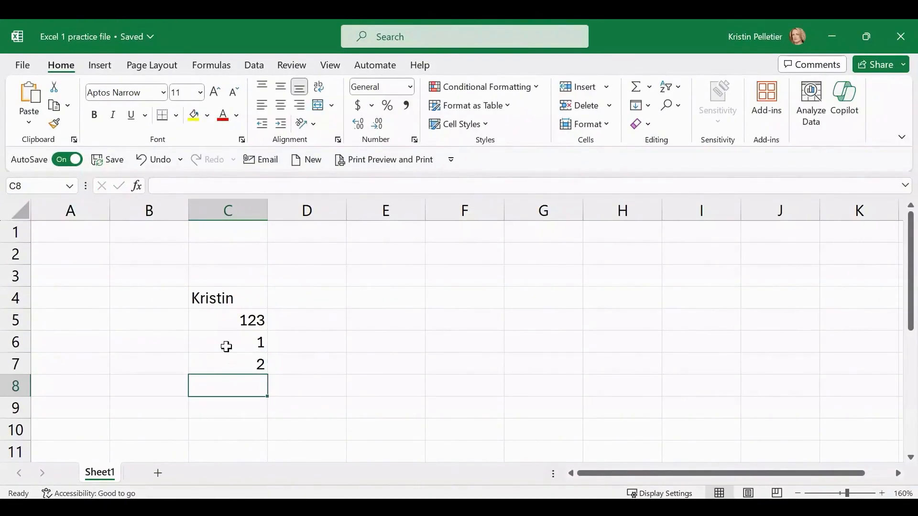
# AutoSum C5:C7 into C8 with =SUM(C5:C7), giving 126
pyautogui.click(635, 87)
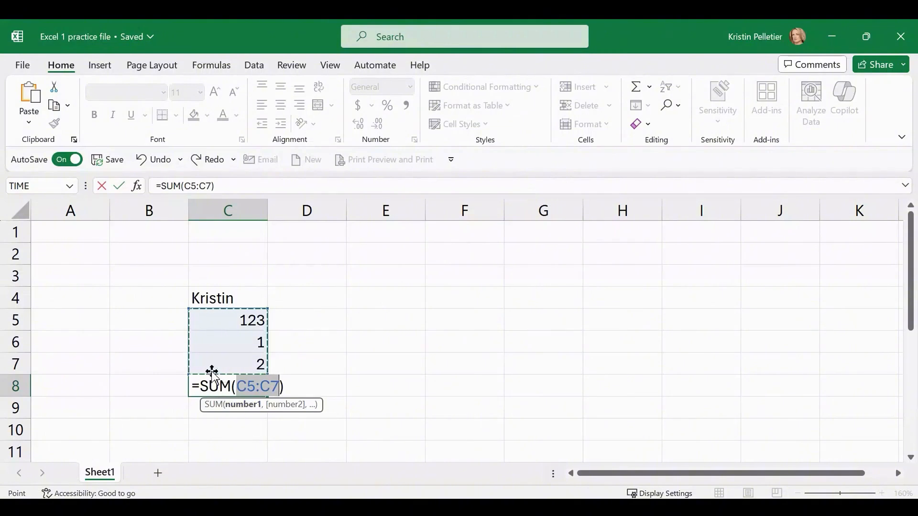
pyautogui.press('Return')
pyautogui.click(243, 322)
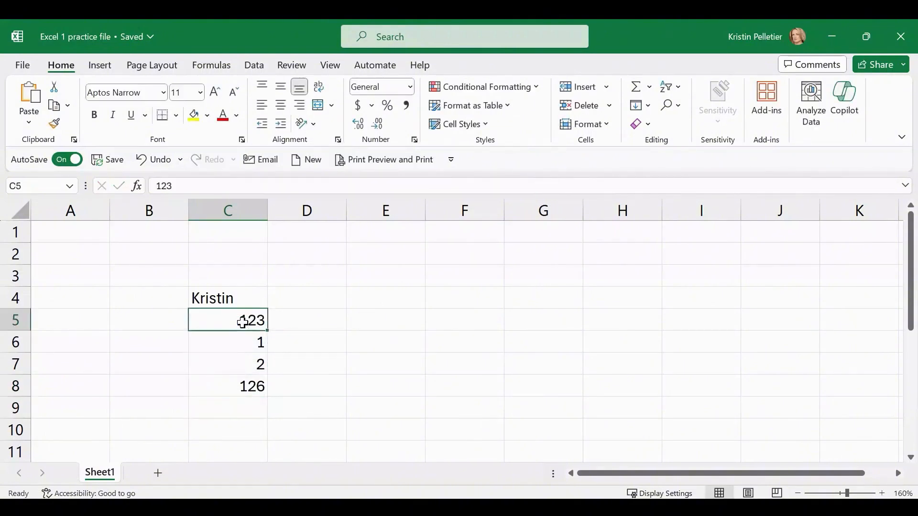
pyautogui.moveTo(243, 321); pyautogui.dragTo(239, 369)
pyautogui.click(234, 388)
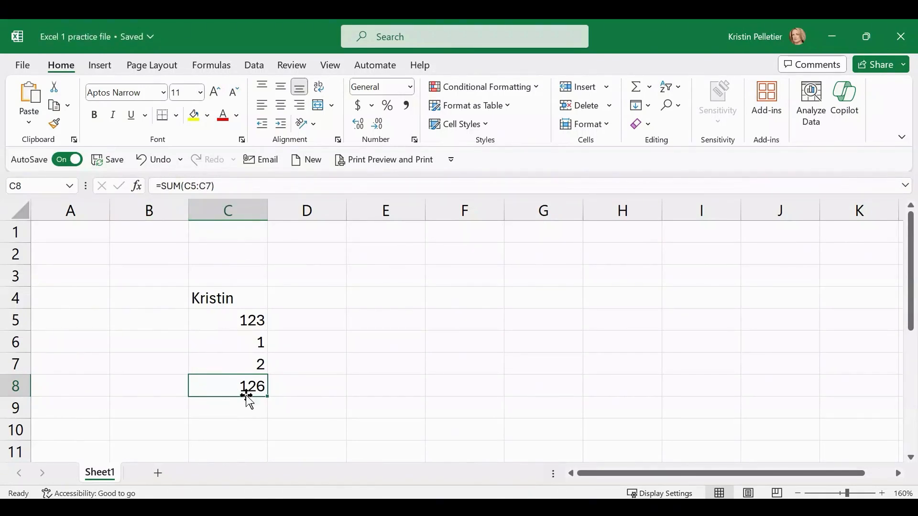
# Check the values in C5, C6 and C7 and the SUM formula in C8
pyautogui.moveTo(225, 320); pyautogui.dragTo(225, 364)
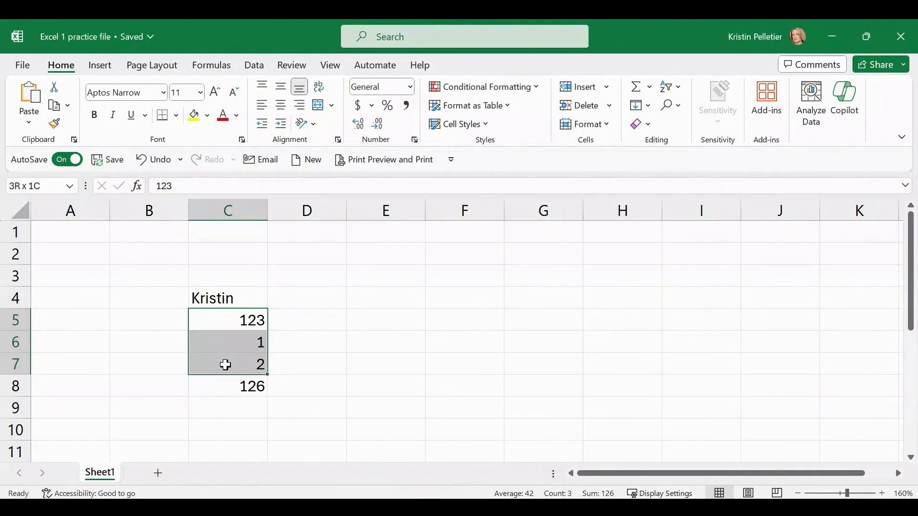
pyautogui.click(210, 320)
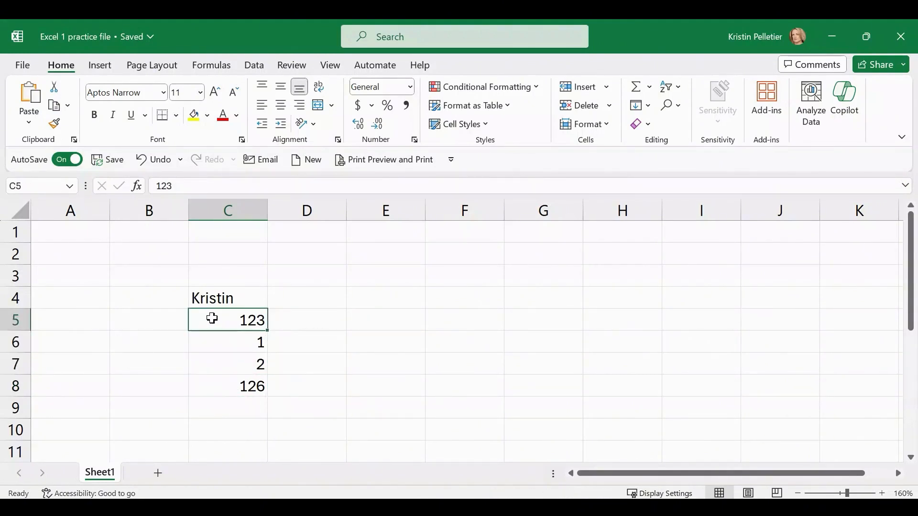
pyautogui.click(223, 344)
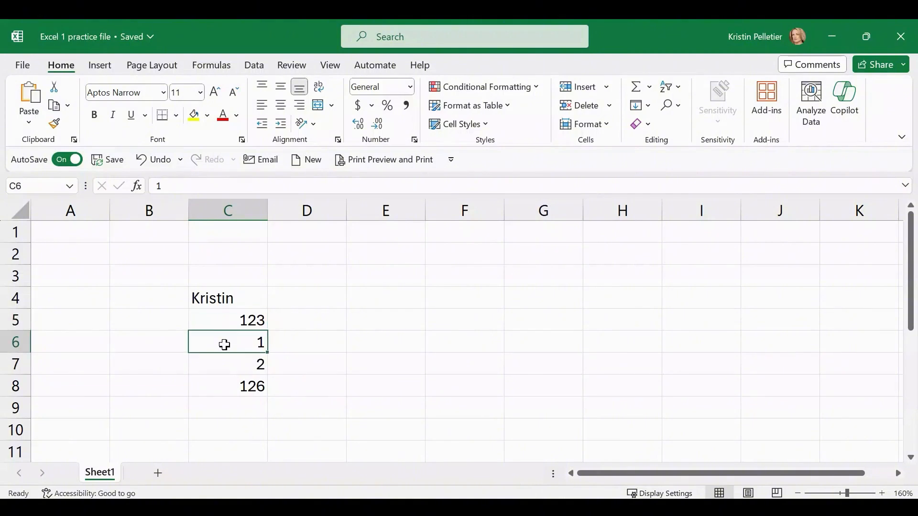
pyautogui.click(229, 364)
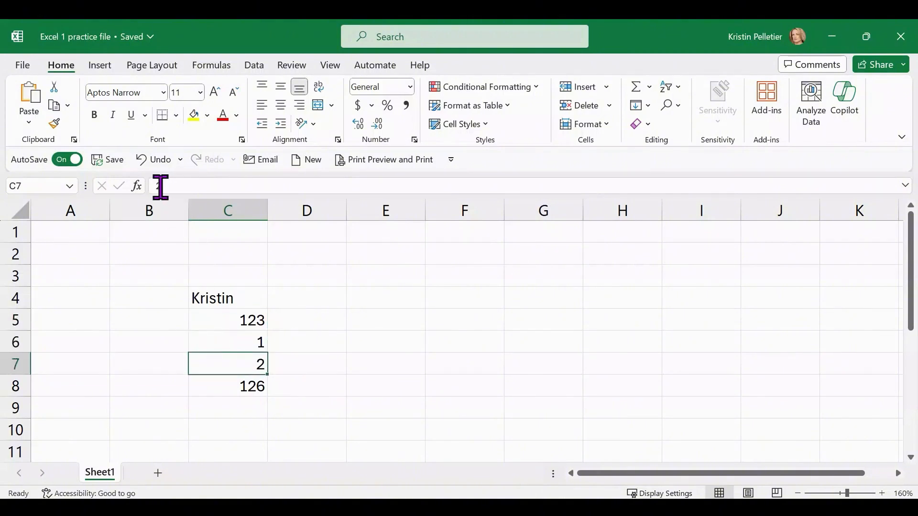
pyautogui.click(229, 389)
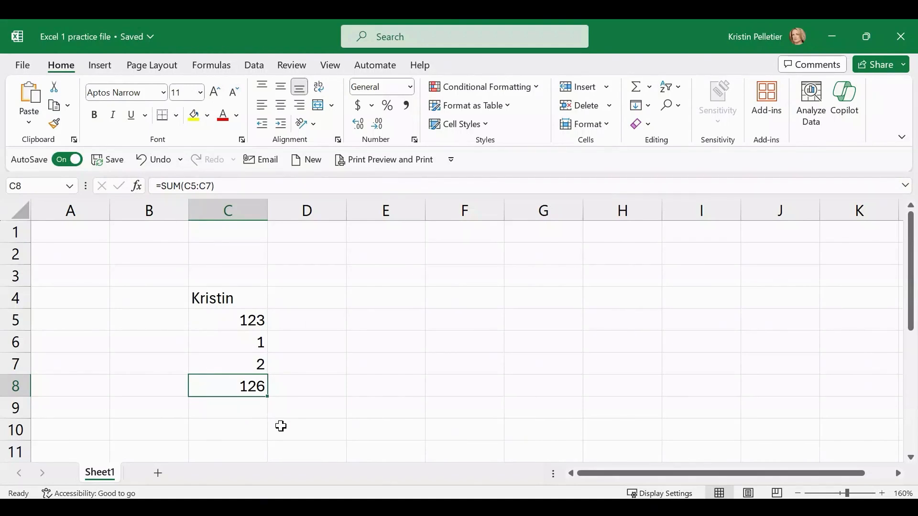
# Delete the numbers in C5:C7 and the 126 total in C8
pyautogui.hotkey('ctrl', 'Up')
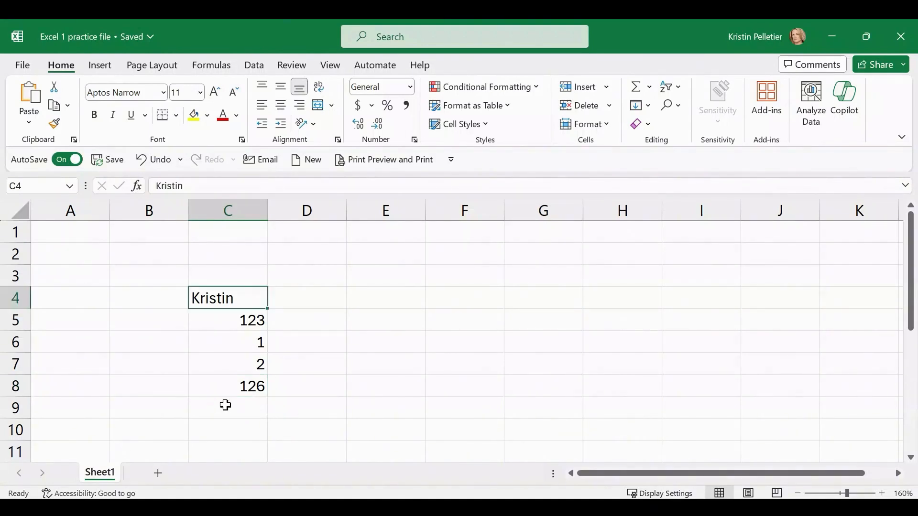
pyautogui.click(229, 409)
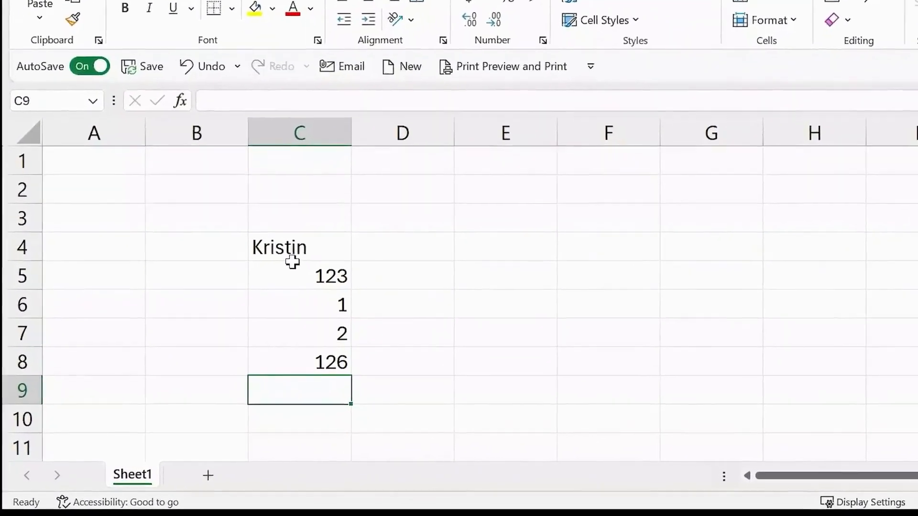
pyautogui.click(318, 225)
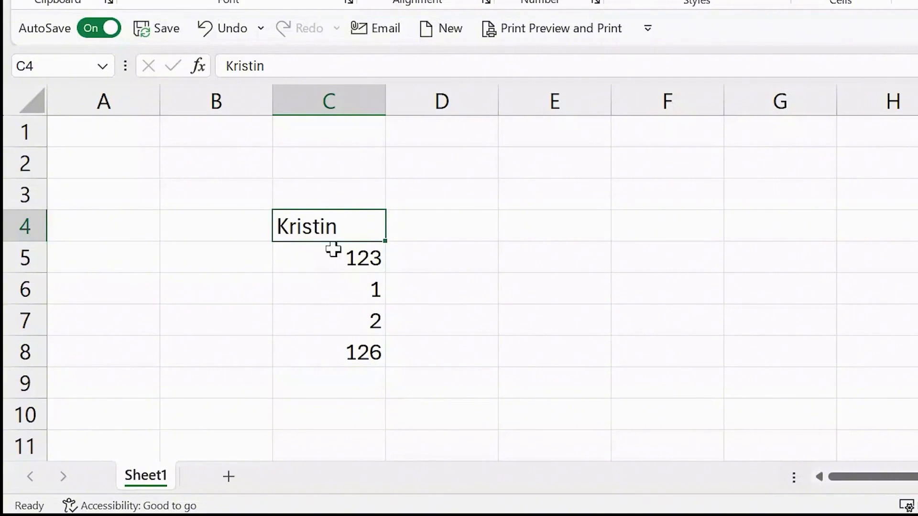
pyautogui.moveTo(334, 259); pyautogui.dragTo(336, 353)
pyautogui.press('Delete')
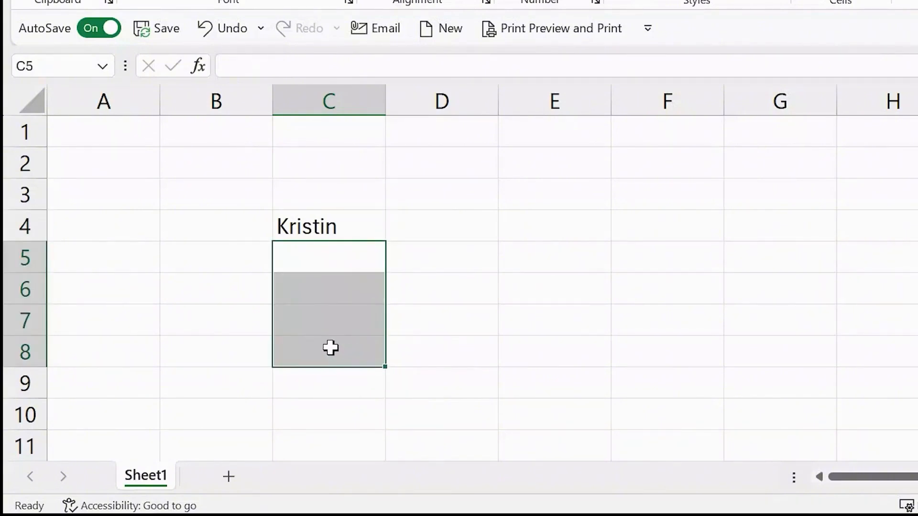
pyautogui.click(317, 222)
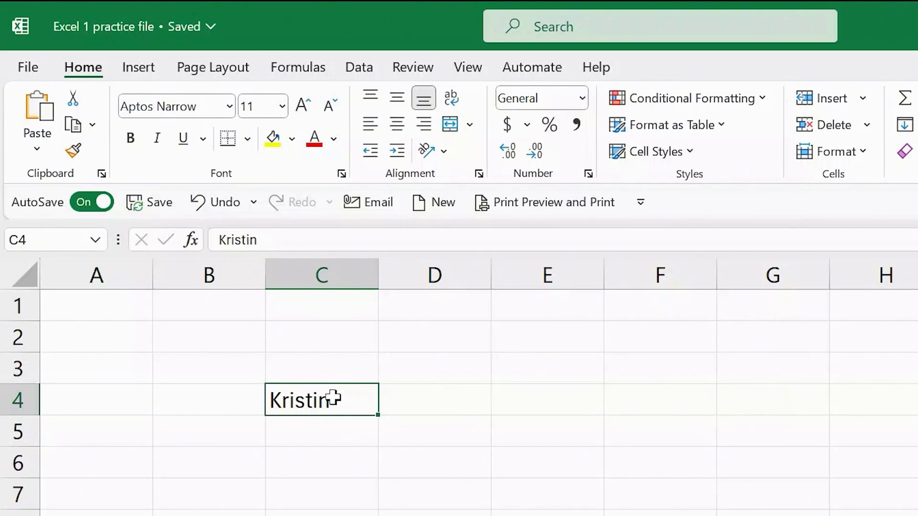
# Add the person's surname after the first name in C4
pyautogui.doubleClick(334, 398)
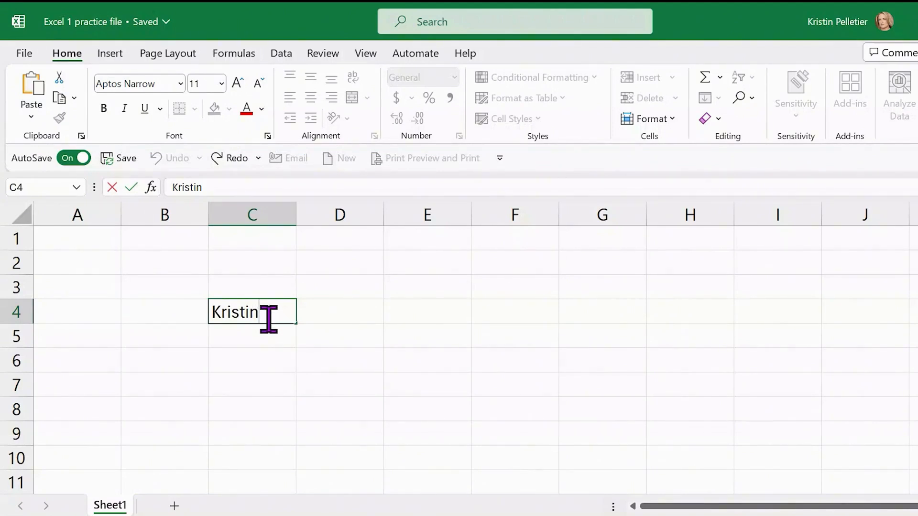
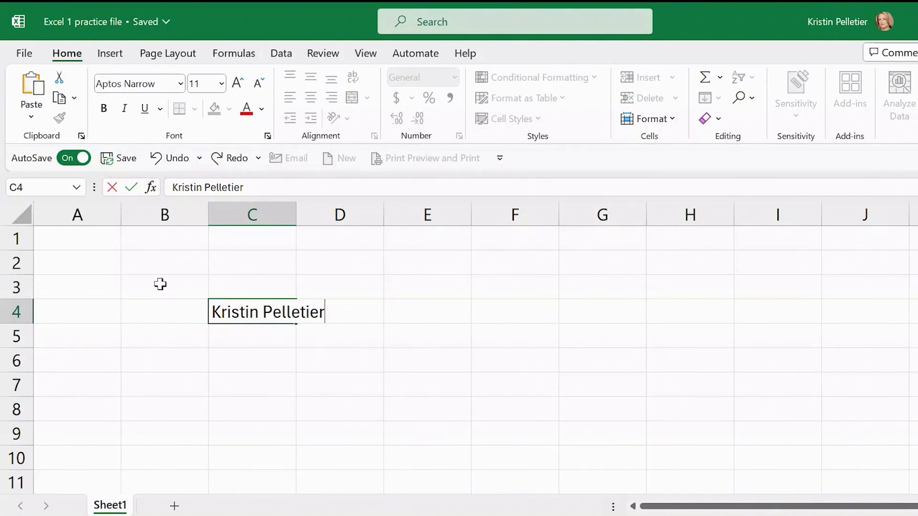
pyautogui.click(131, 187)
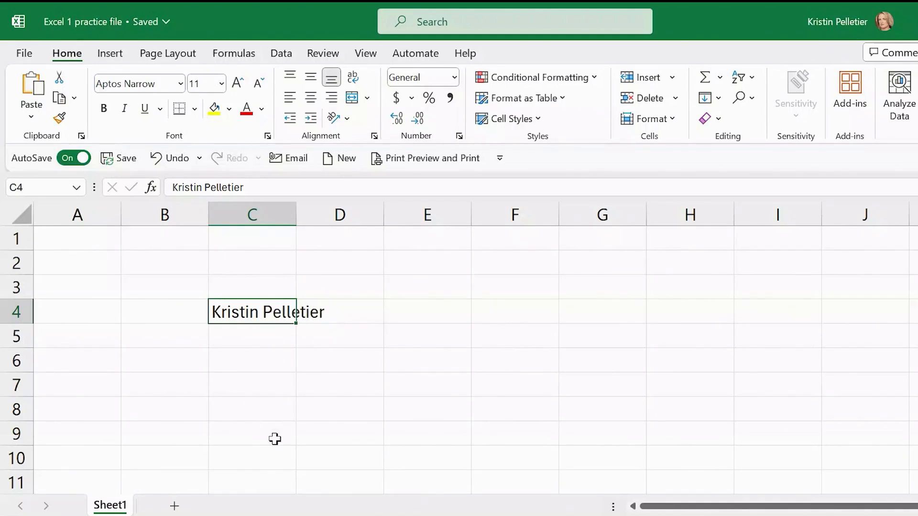
pyautogui.click(421, 158)
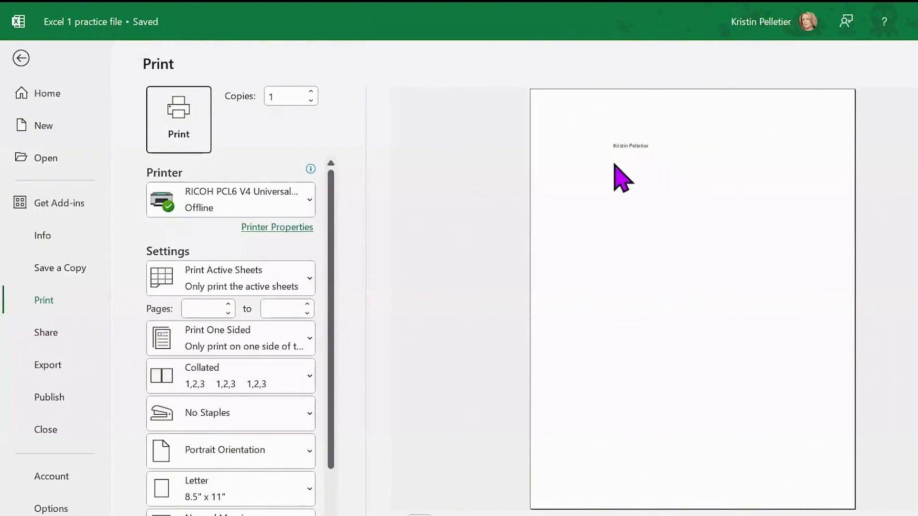
pyautogui.click(670, 198)
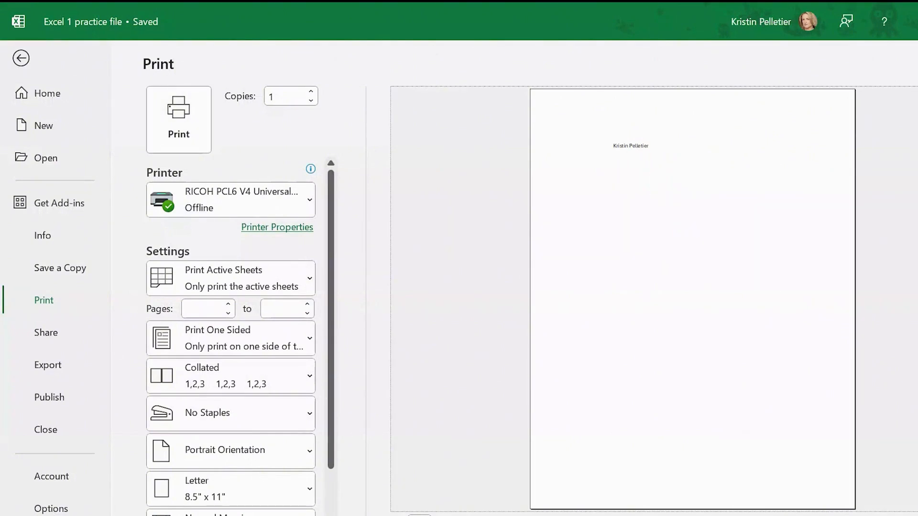
pyautogui.click(913, 514)
pyautogui.click(913, 515)
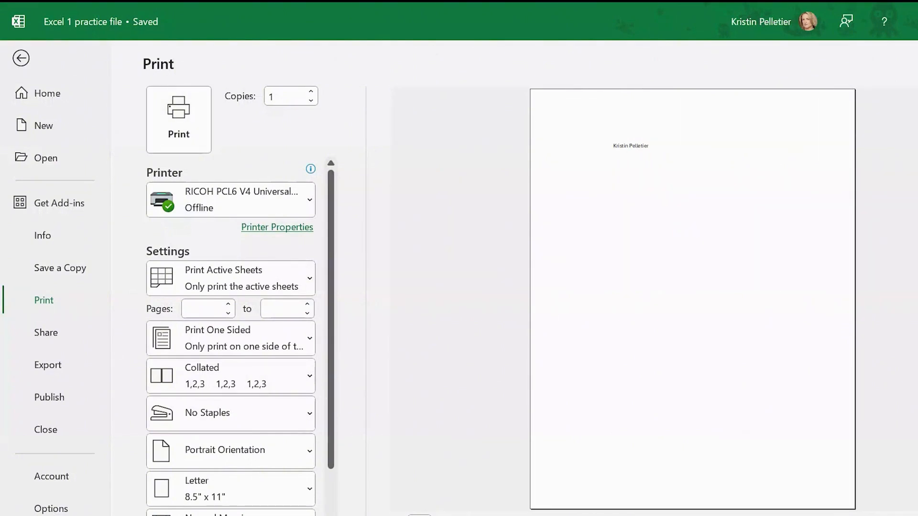
pyautogui.click(915, 515)
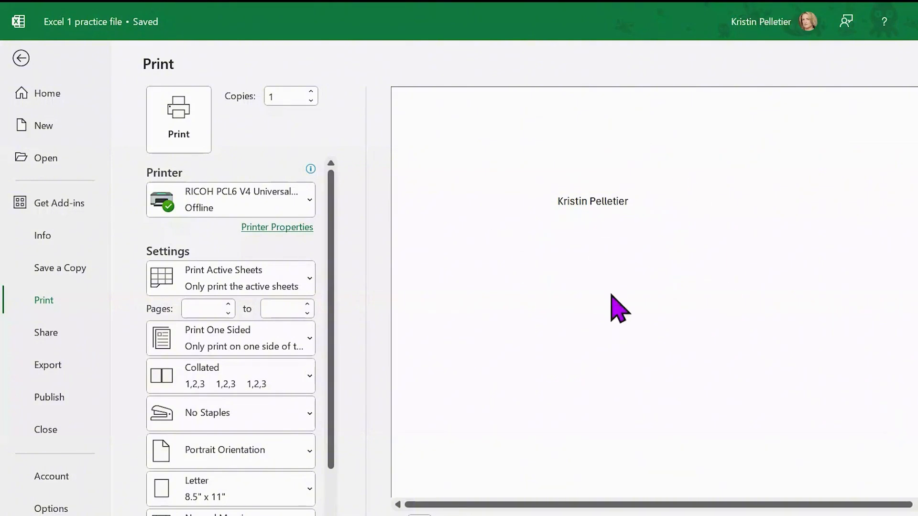
pyautogui.click(21, 57)
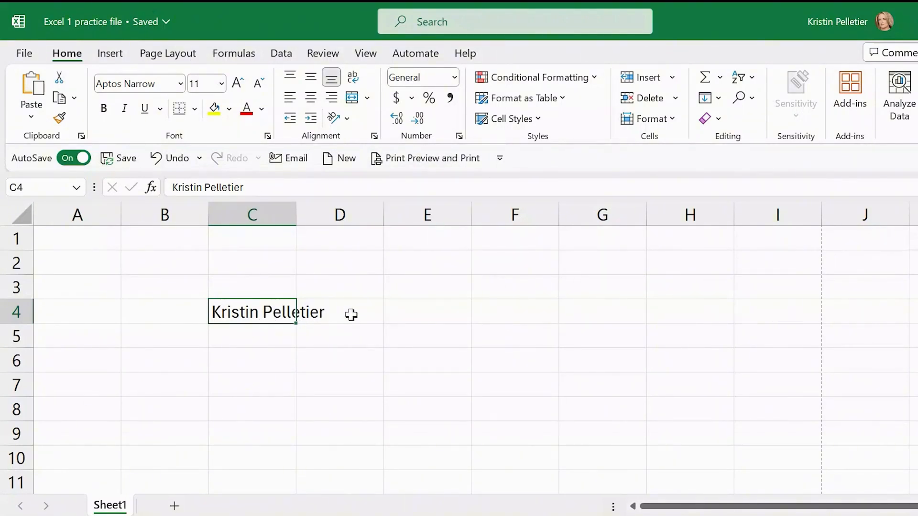
# Enter 50 in cell D4
pyautogui.click(352, 315)
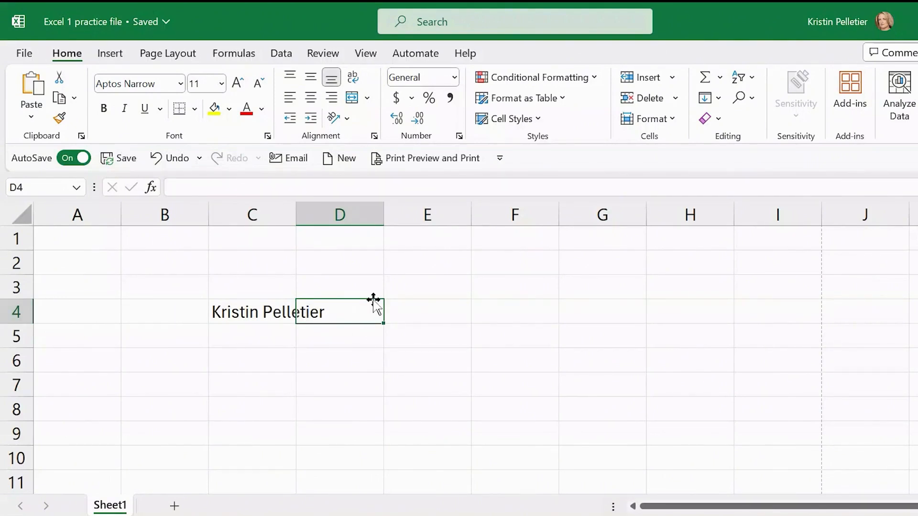
pyautogui.write('50')
pyautogui.press('Return')
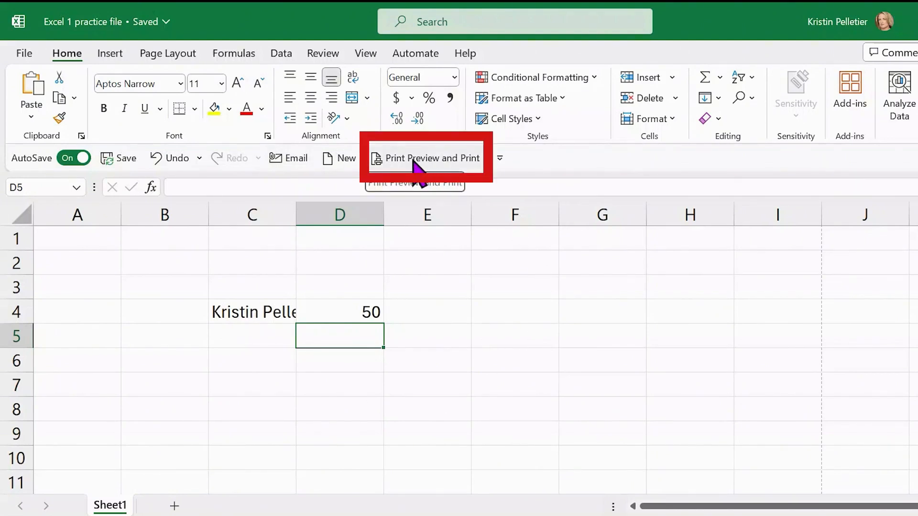
pyautogui.click(428, 163)
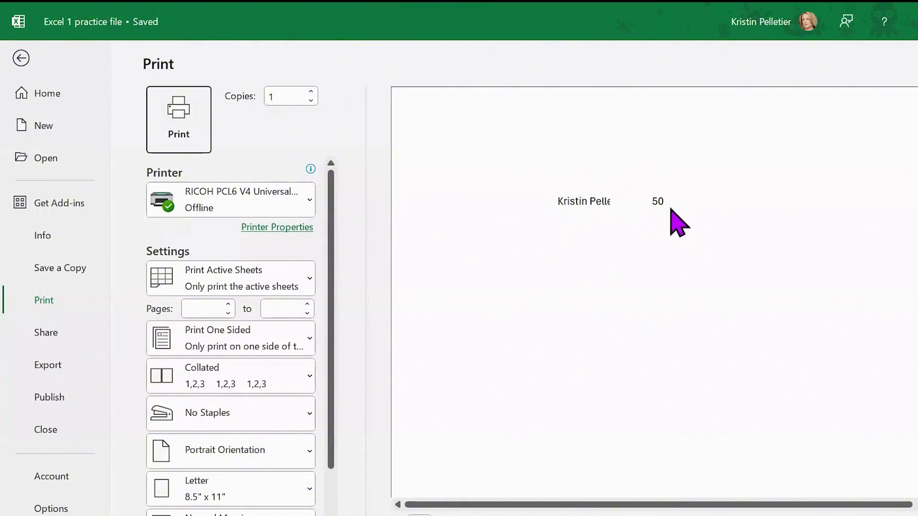
pyautogui.click(21, 59)
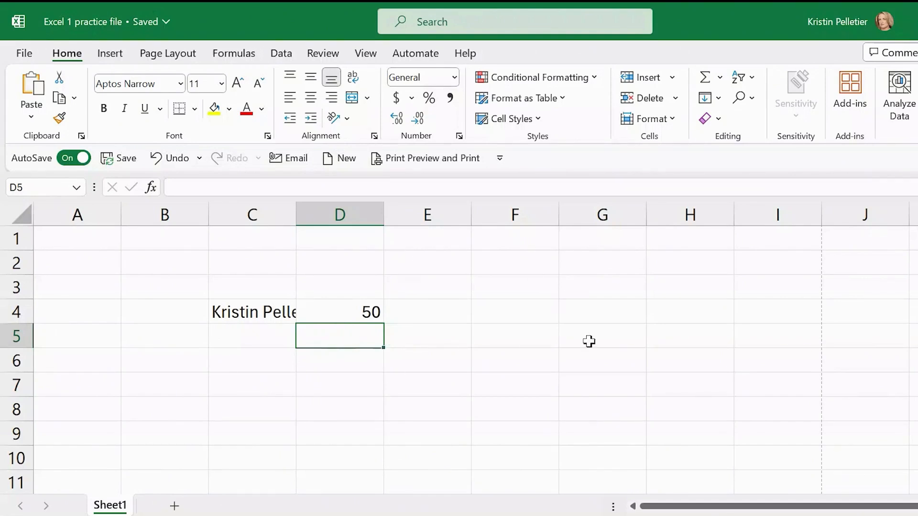
pyautogui.click(519, 432)
pyautogui.click(571, 310)
pyautogui.click(676, 310)
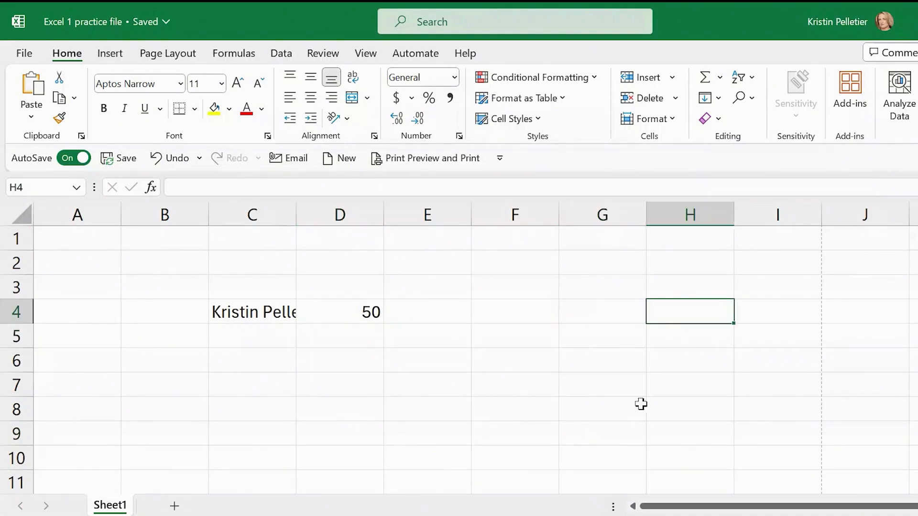
pyautogui.click(640, 404)
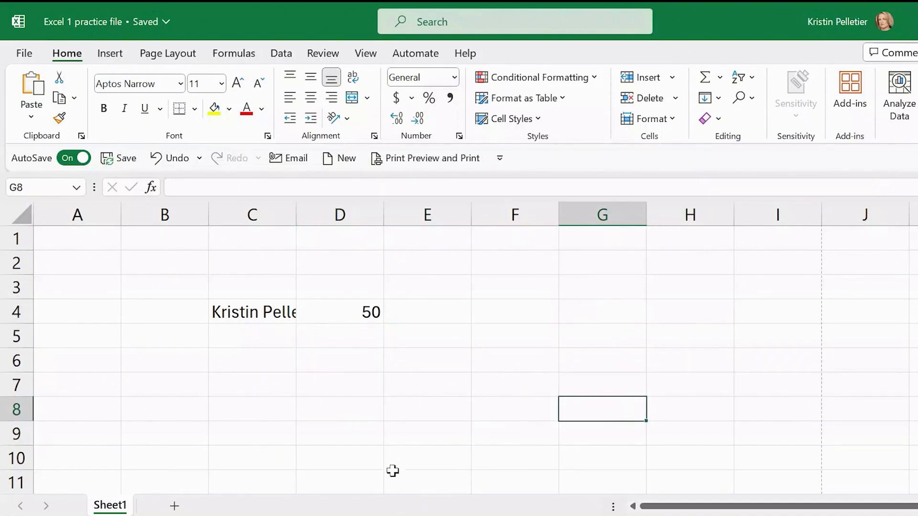
pyautogui.click(330, 316)
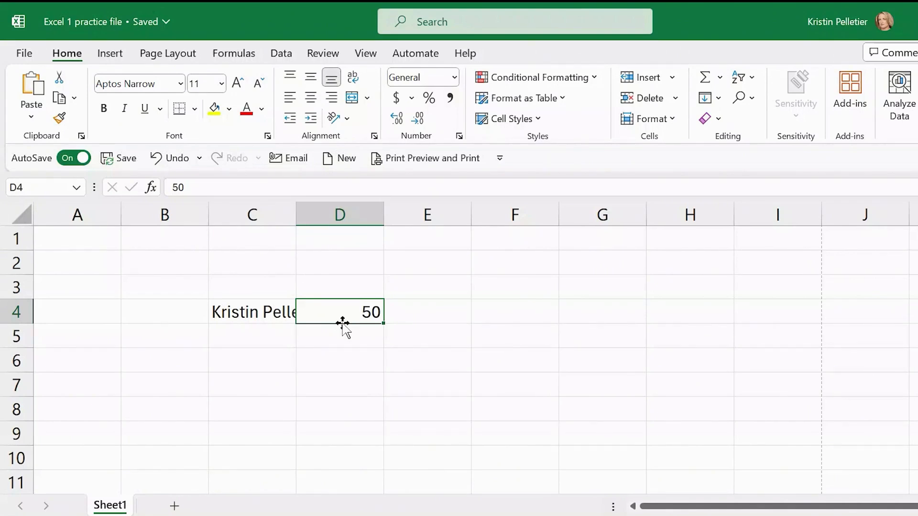
pyautogui.moveTo(342, 323); pyautogui.dragTo(621, 342)
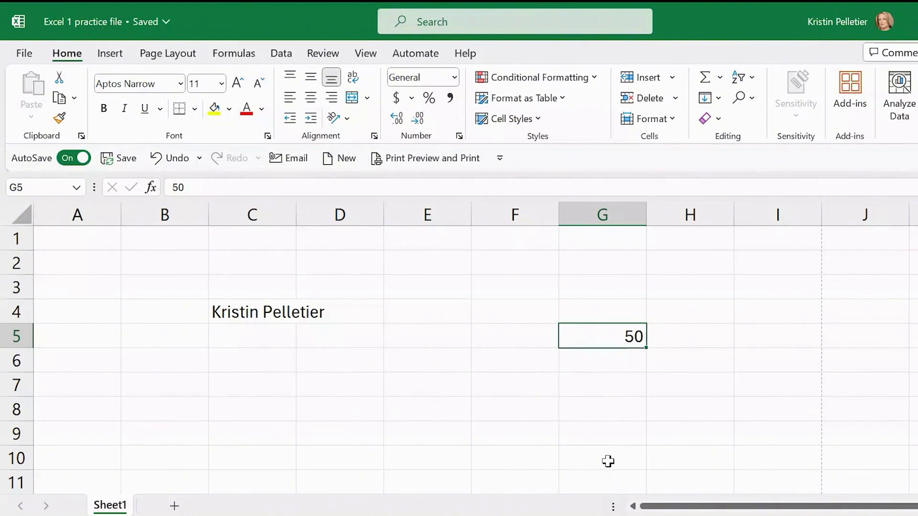
pyautogui.hotkey('ctrl', 'z')
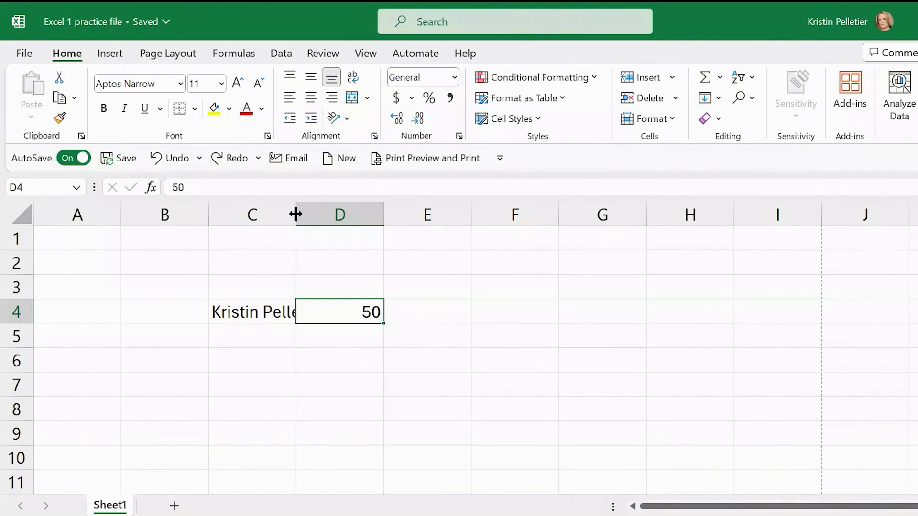
# AutoFit column C to the full name in C4
pyautogui.moveTo(296, 214); pyautogui.dragTo(302, 214)
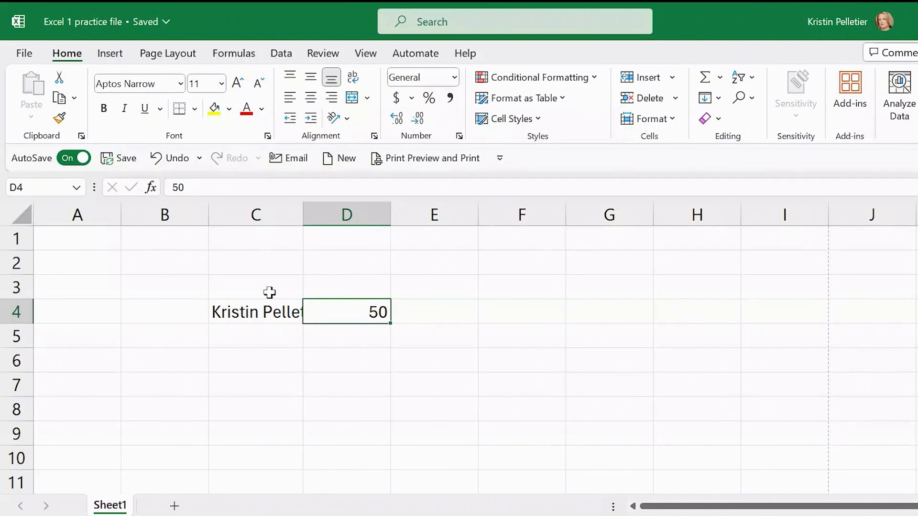
pyautogui.doubleClick(301, 215)
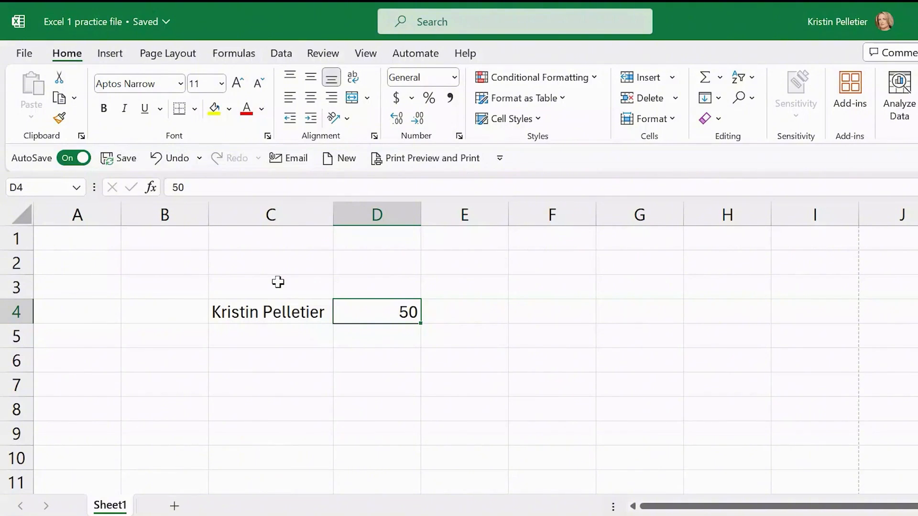
pyautogui.click(272, 316)
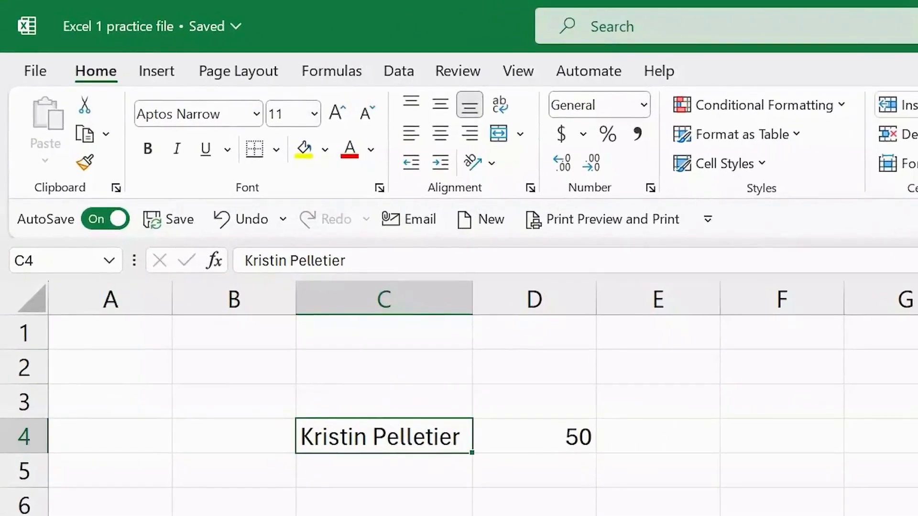
# Center the name in C4, try a counterclockwise angle and undo it, then edit C4
pyautogui.click(440, 133)
pyautogui.click(493, 163)
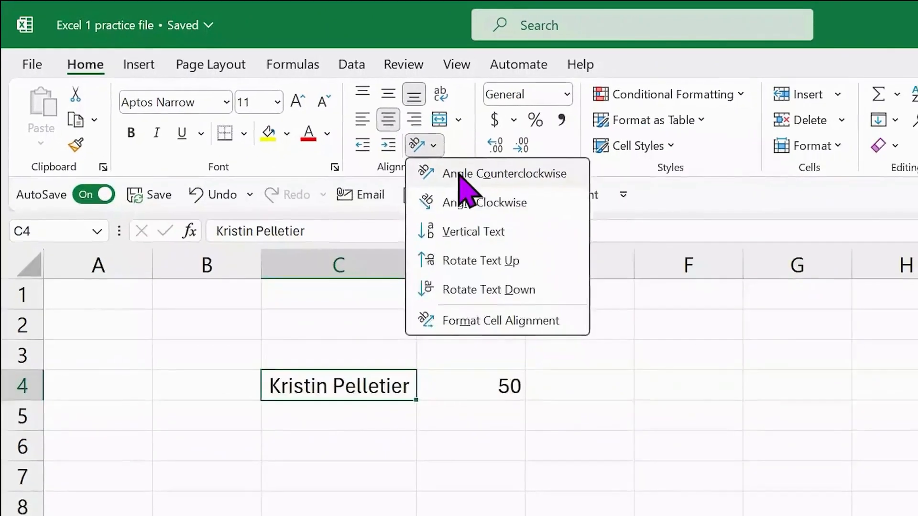
pyautogui.click(462, 177)
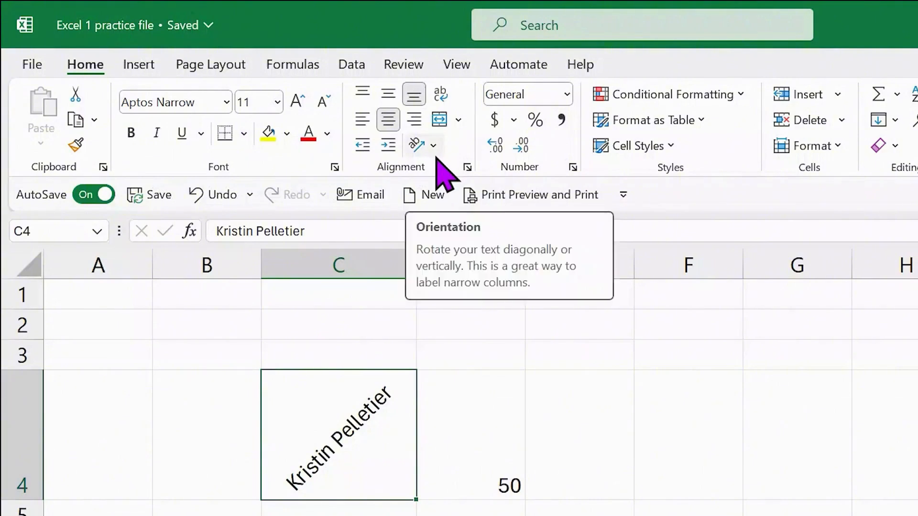
pyautogui.hotkey('ctrl', 'z')
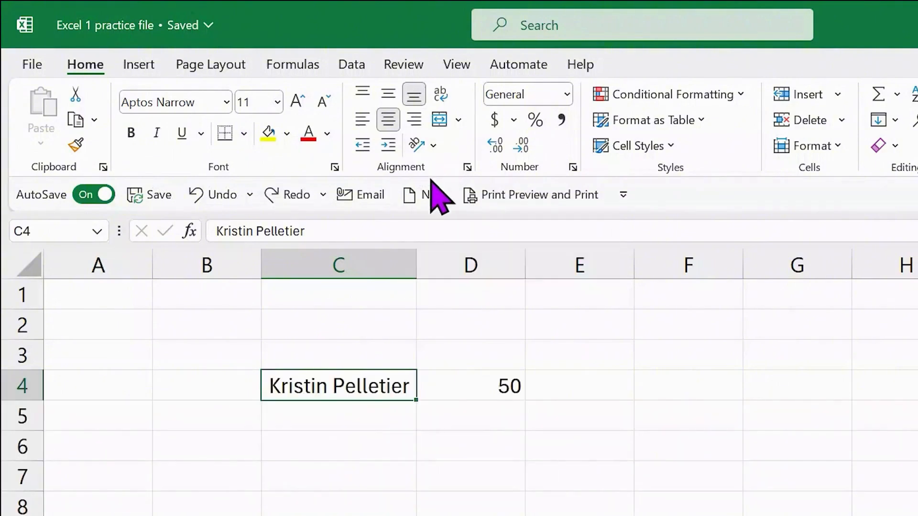
pyautogui.doubleClick(330, 383)
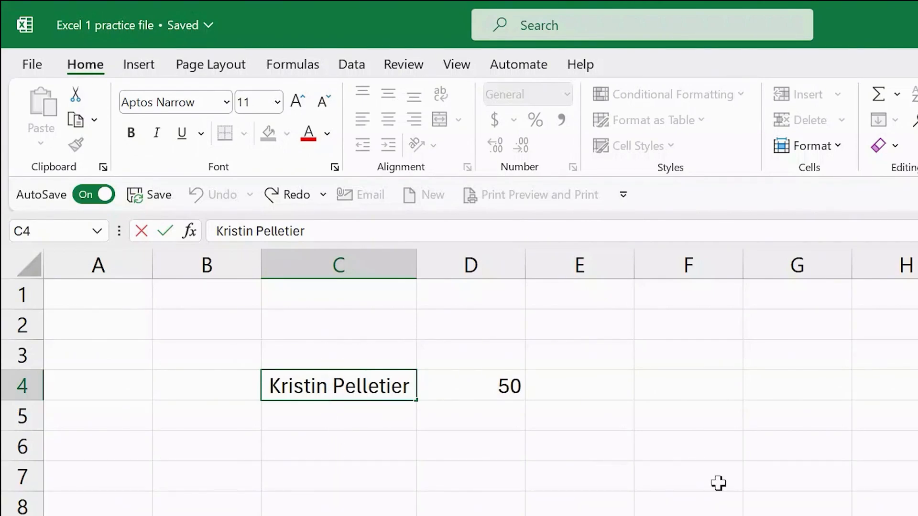
pyautogui.press('Delete')
pyautogui.press('Delete')
pyautogui.press('Delete')
pyautogui.press('Delete')
pyautogui.press('Delete')
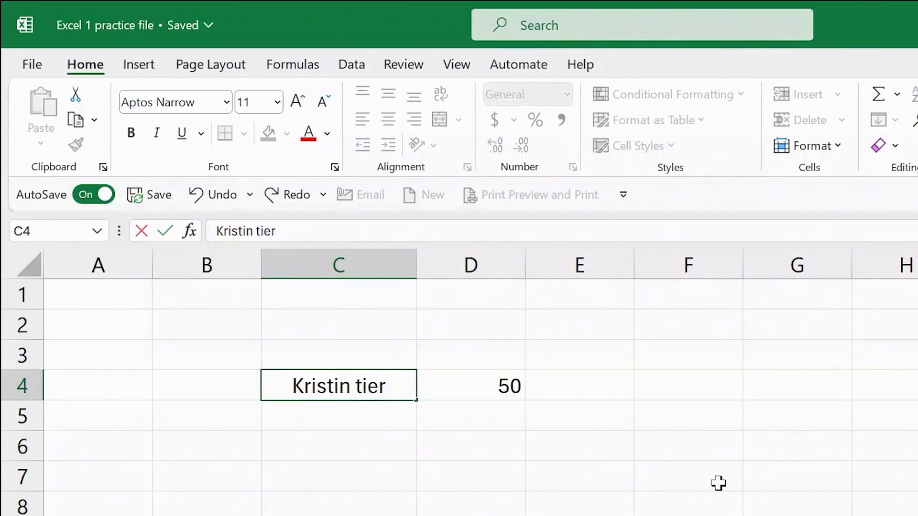
pyautogui.press('Delete')
pyautogui.press('Delete')
pyautogui.press('Delete')
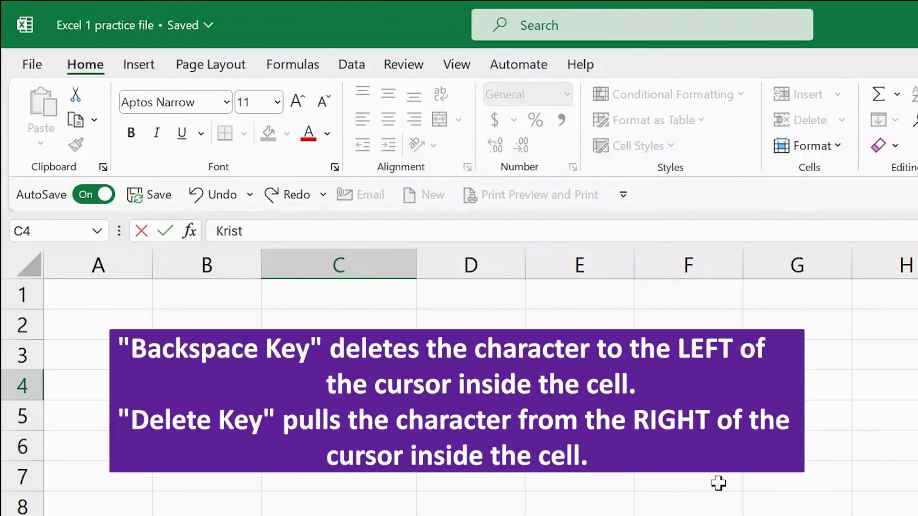
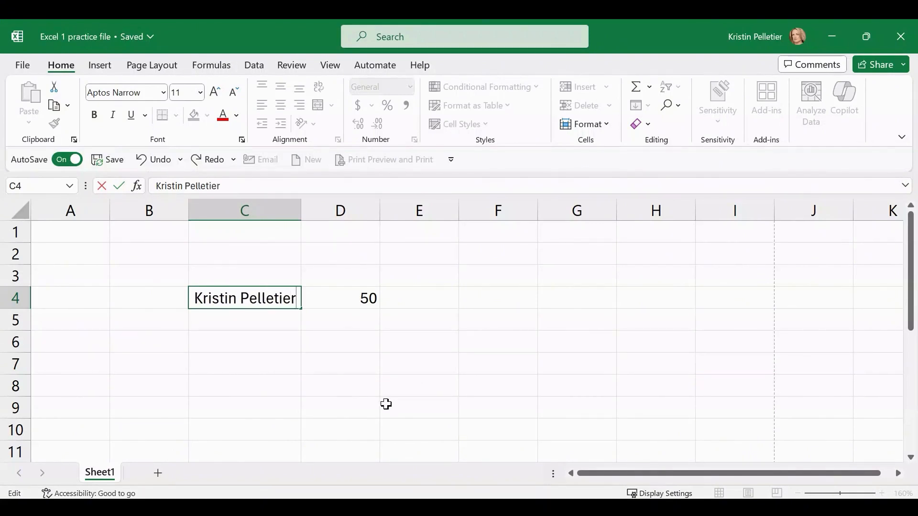
# Commit the retyped full name in C4, then select the 50 in D4
pyautogui.click(119, 185)
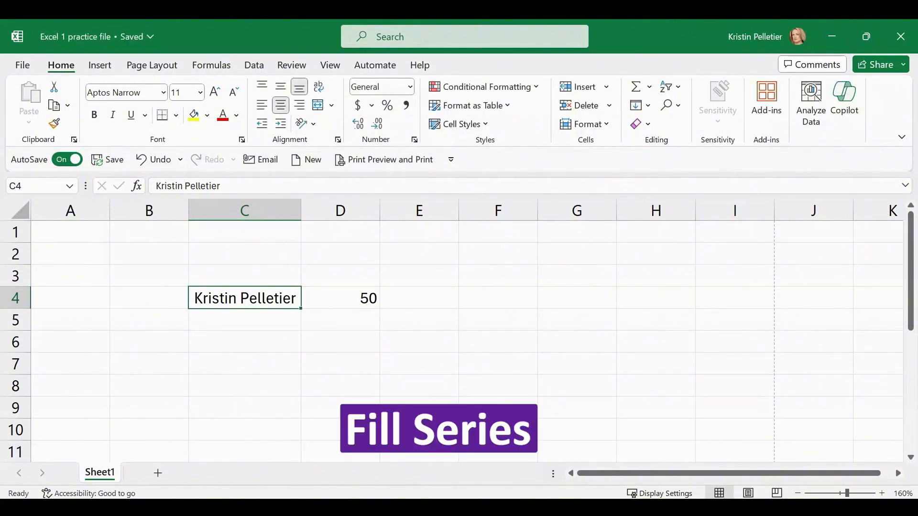
pyautogui.click(334, 299)
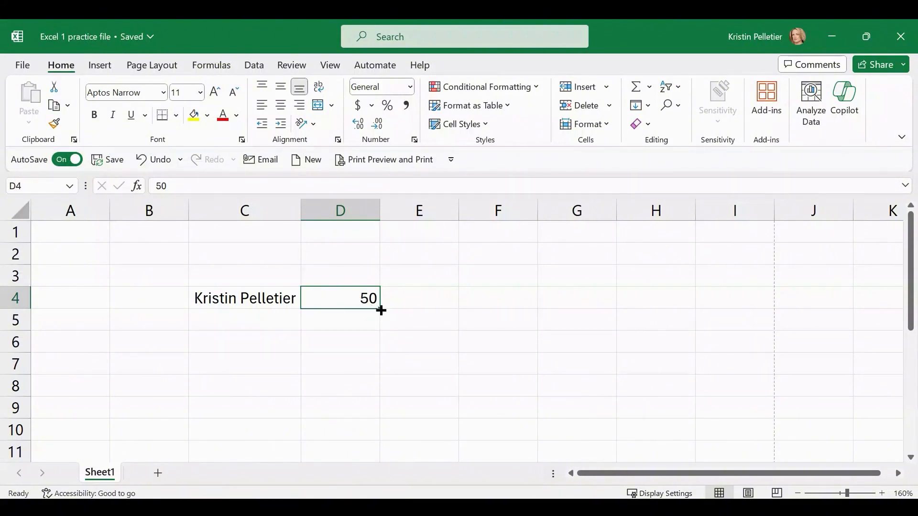
# Drag D4's 50 down to D11 and switch Auto Fill to Fill Series, giving 50–57
pyautogui.moveTo(379, 309); pyautogui.dragTo(381, 350)
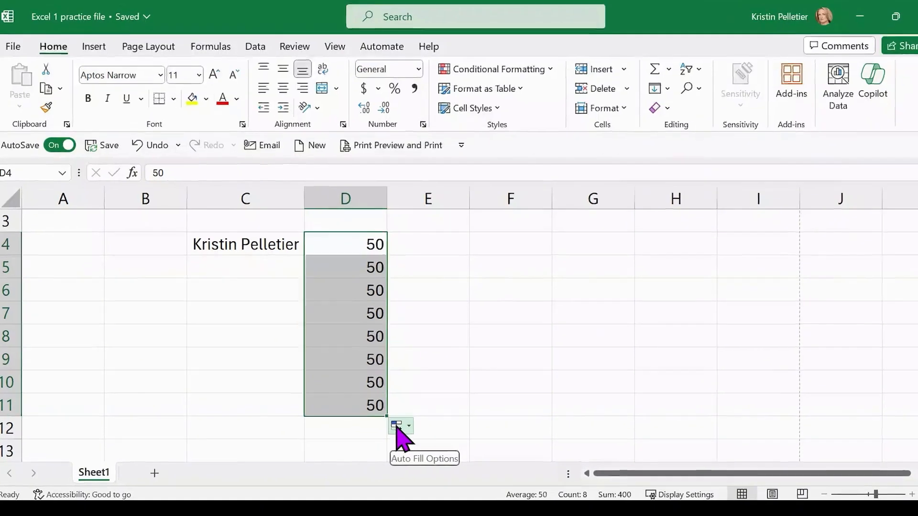
pyautogui.click(400, 426)
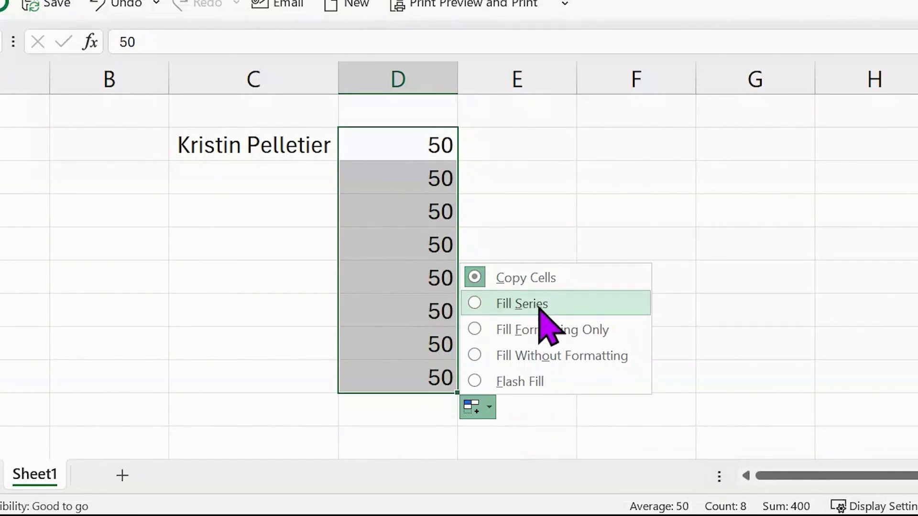
pyautogui.click(507, 305)
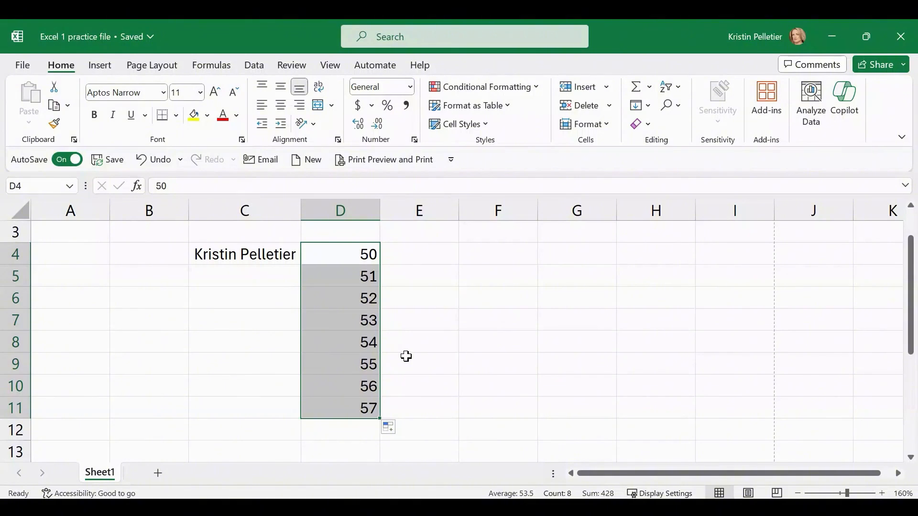
# Undo the Auto Fill so D5:D11 no longer hold 51 to 57
pyautogui.hotkey('ctrl', 'z')
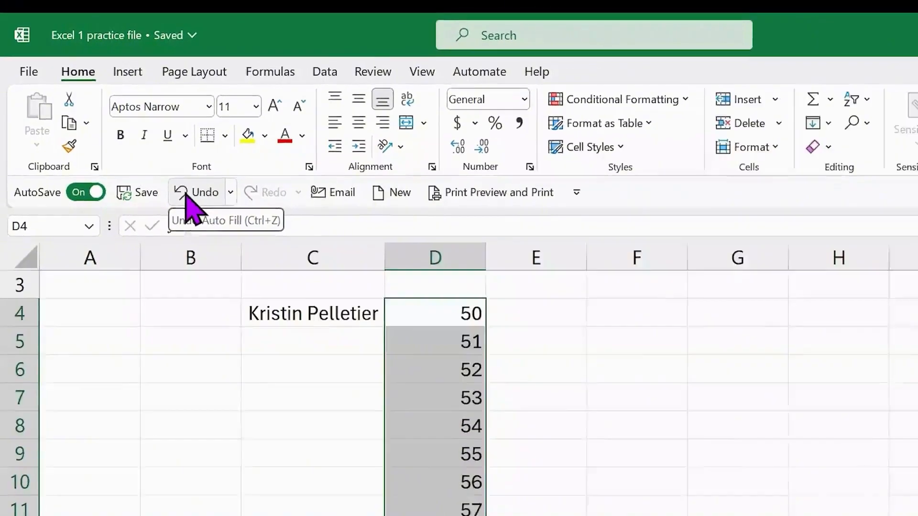
pyautogui.click(241, 237)
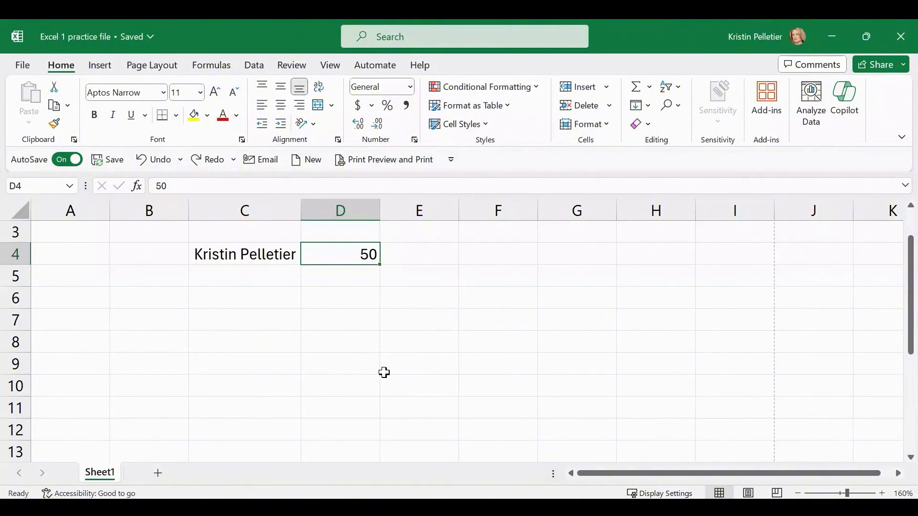
# Erase the 50 from D4, then select the whole sheet and delete the remaining name in C4
pyautogui.click(258, 255)
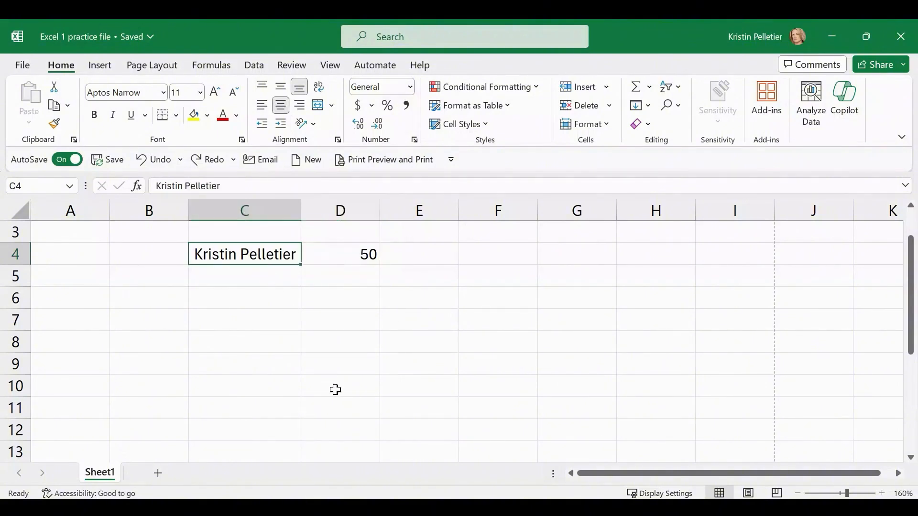
pyautogui.scroll(1, 525, 387)
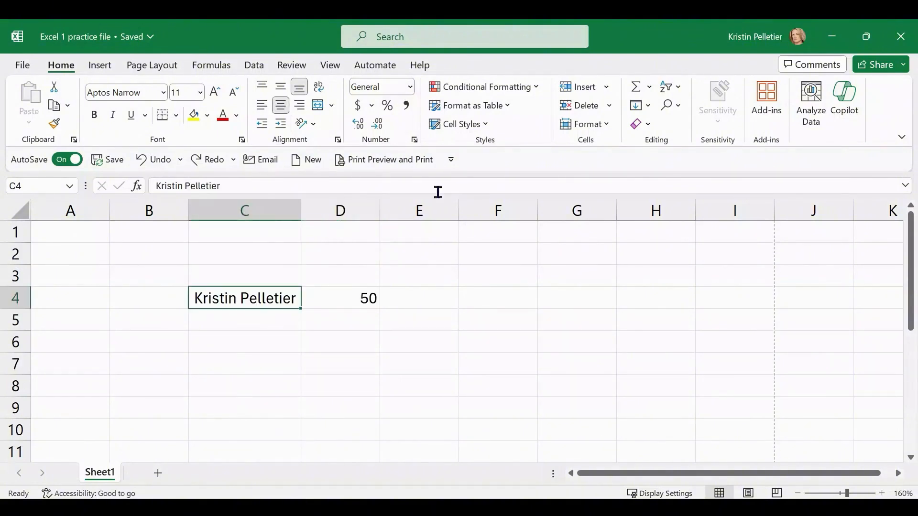
pyautogui.click(352, 298)
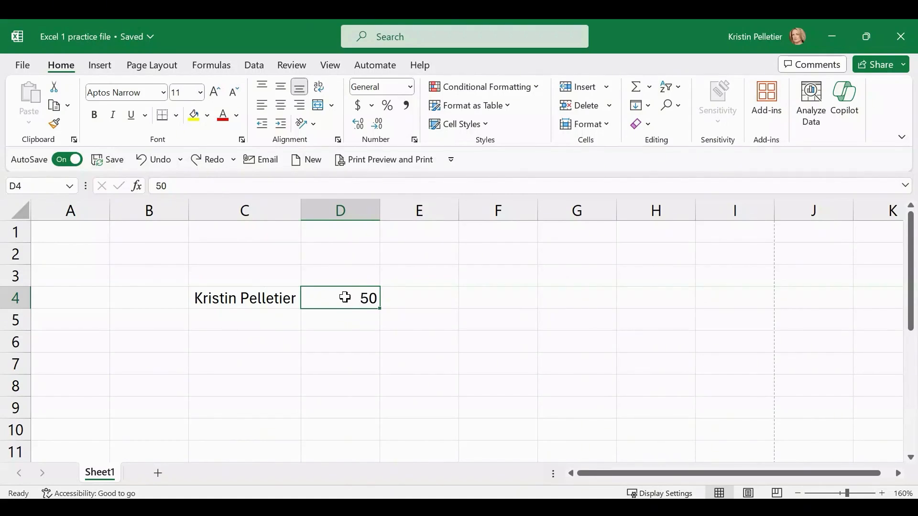
pyautogui.press('BackSpace')
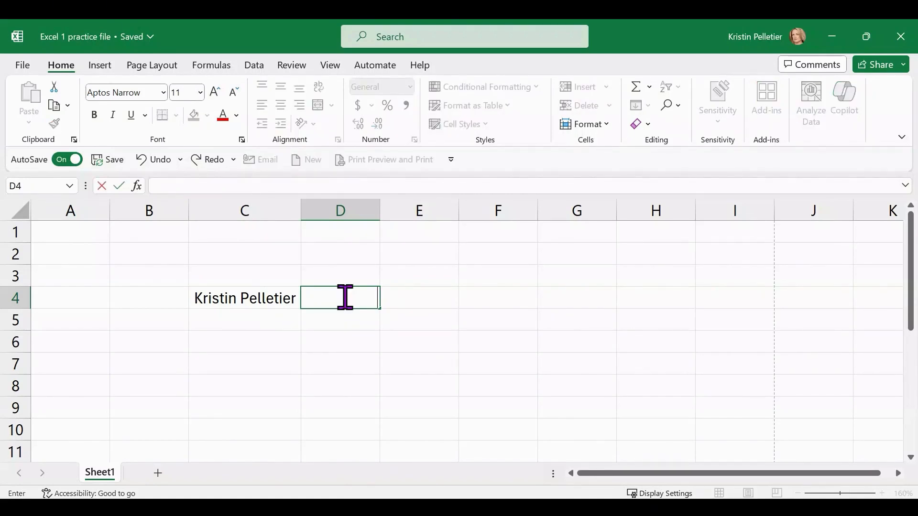
pyautogui.click(375, 362)
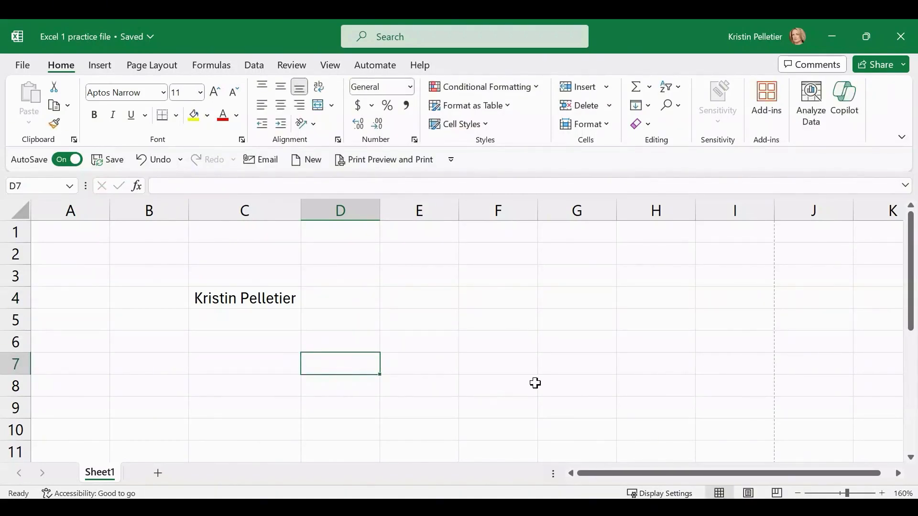
pyautogui.click(17, 211)
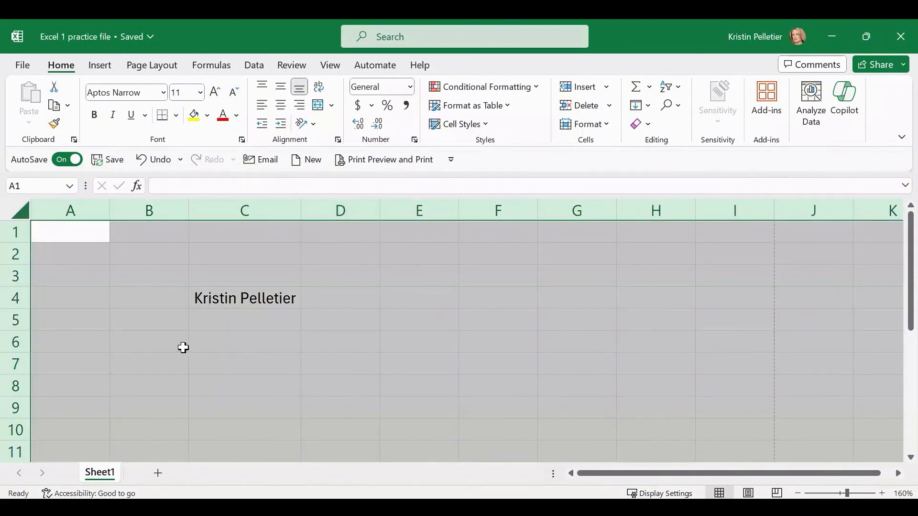
pyautogui.press('Delete')
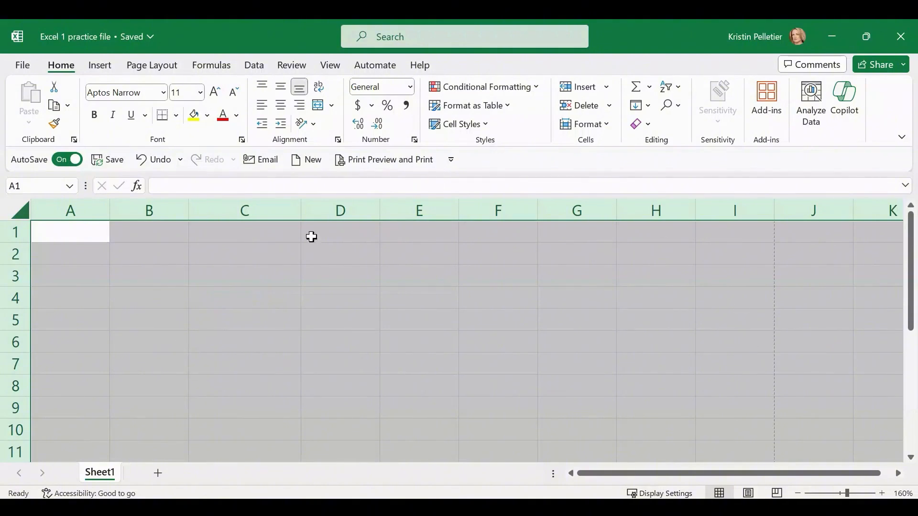